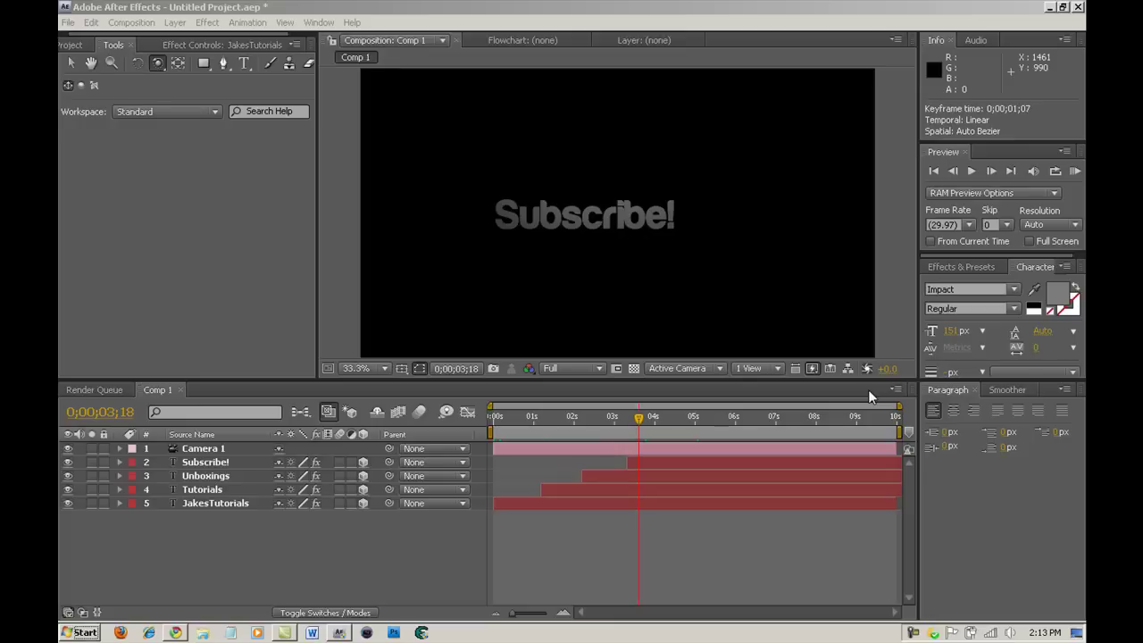
Step: Scrub through the opening second of Comp 1 to examine the JakesTutorials text animation and return to the start
left_click(492, 420)
left_click_drag(492, 421, 529, 425)
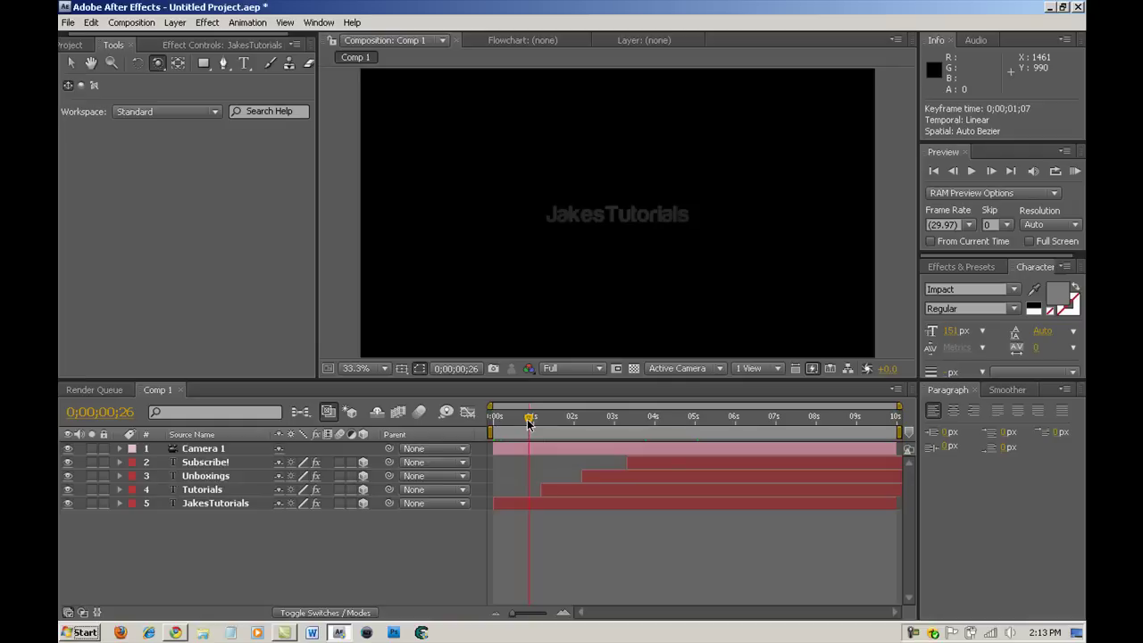
left_click_drag(528, 424, 482, 427)
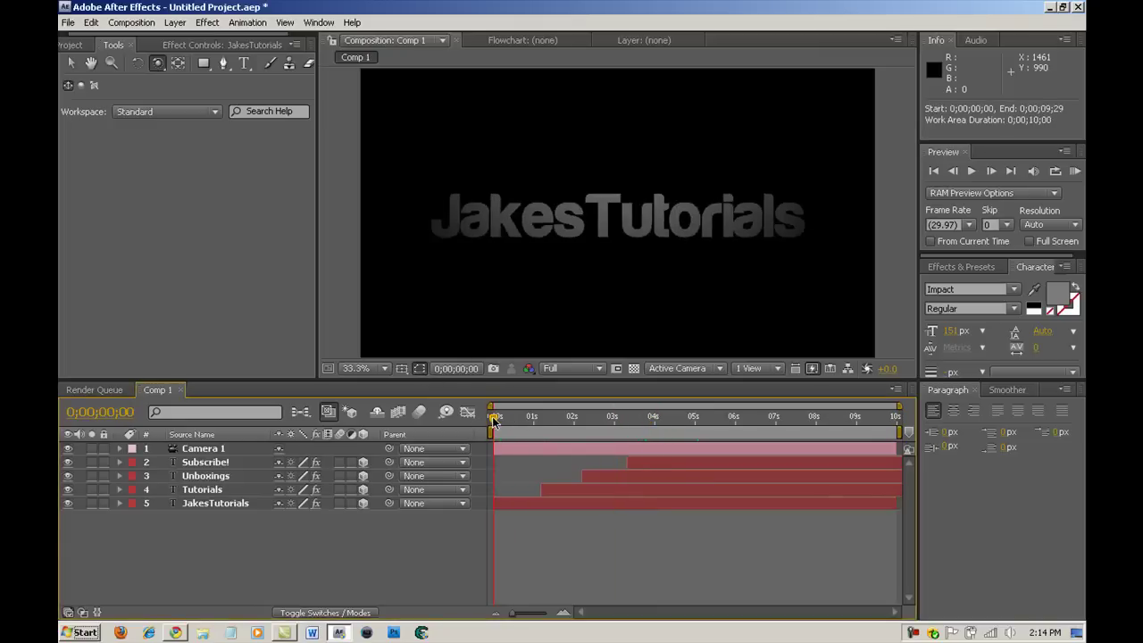
key("ctrl+z")
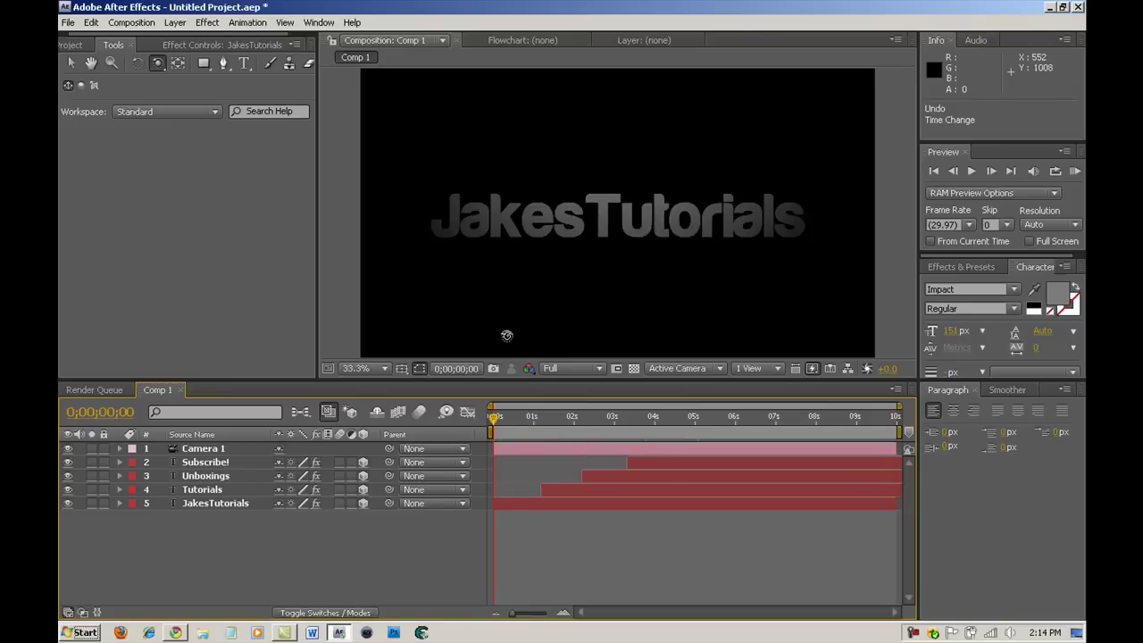
Step: Create a new composition named Comp 2 with the HDTV 1080 29.97 preset and a duration of 0;00;05;00
left_click(127, 23)
left_click(130, 36)
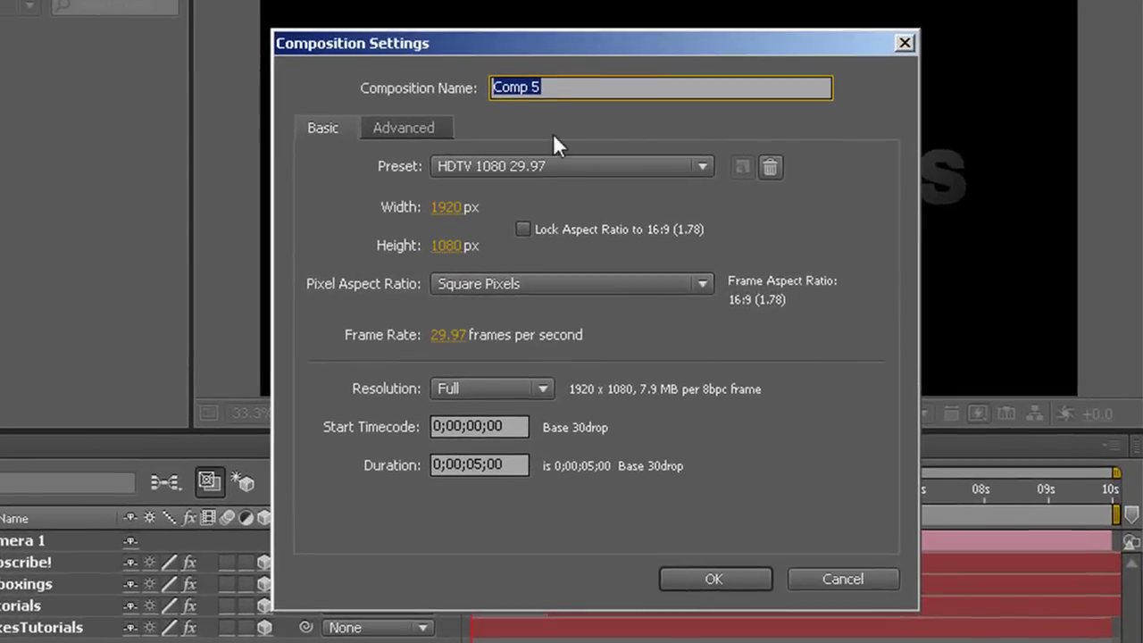
left_click_drag(533, 87, 564, 86)
key("BackSpace")
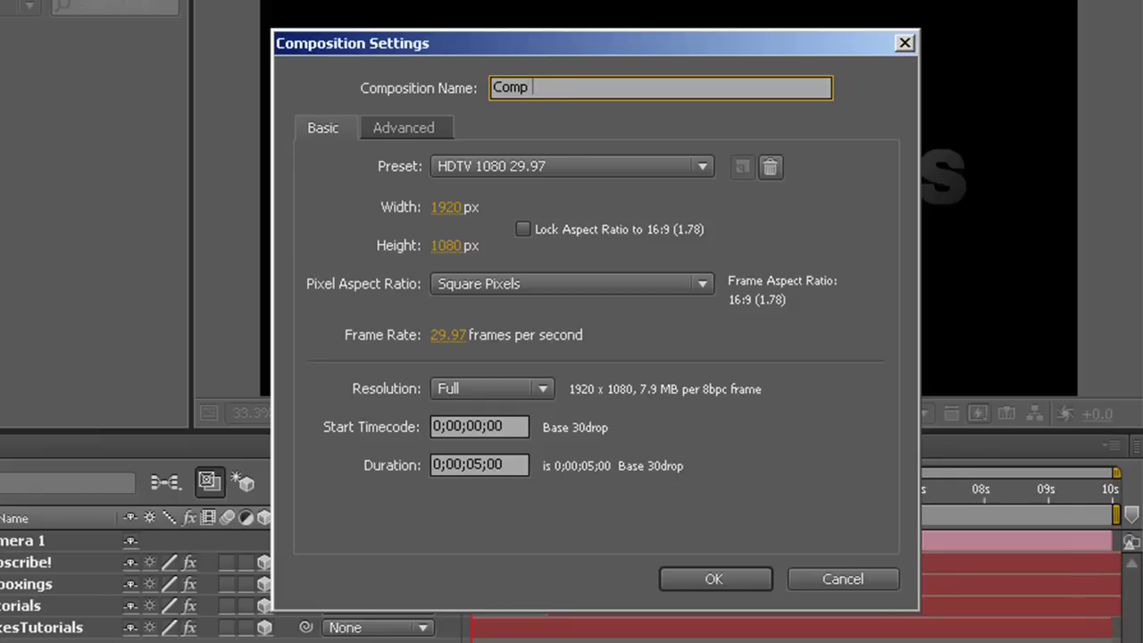
left_click(471, 463)
left_click_drag(470, 463, 481, 462)
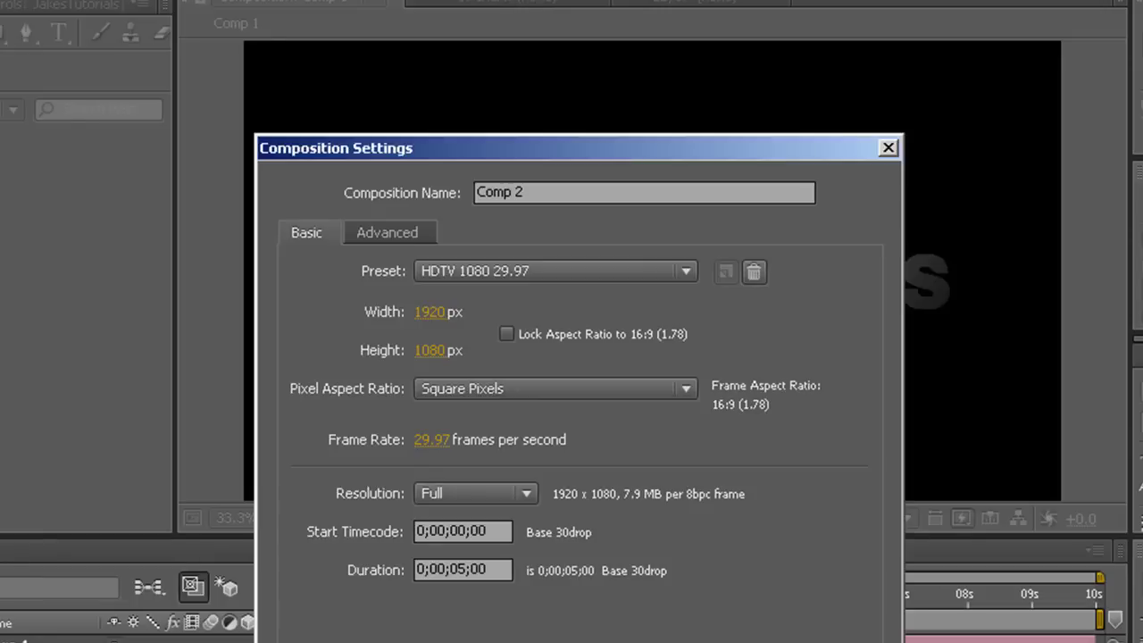
key("Return")
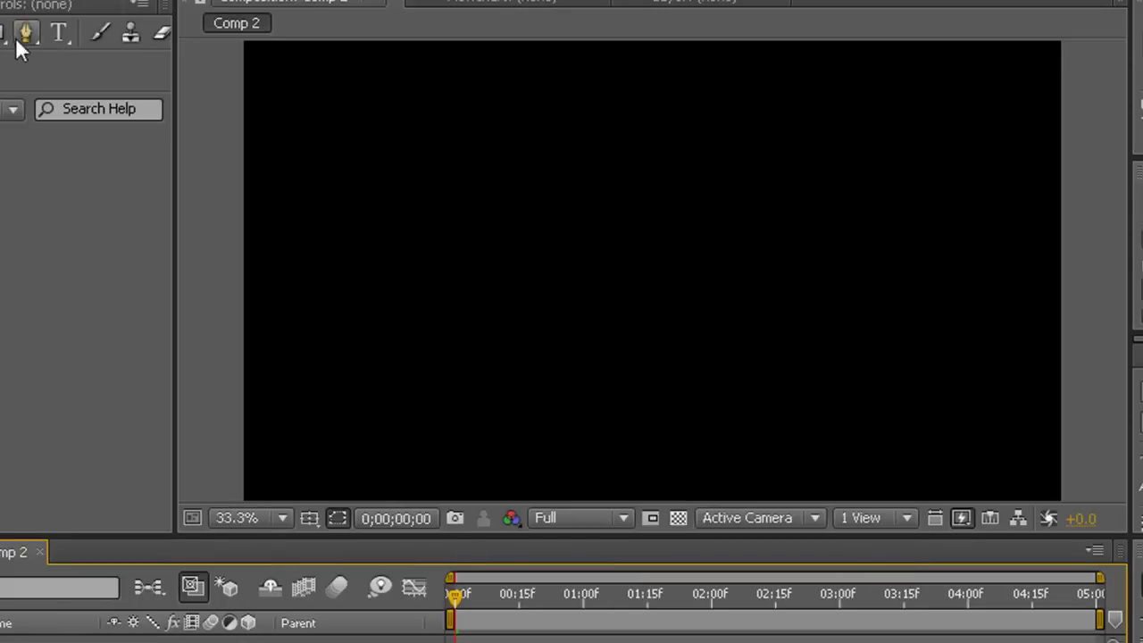
Step: Add a text layer reading "JakesTutorials" to Comp 2 and place it near the centre at about 498, 582
left_click(59, 33)
left_click(522, 232)
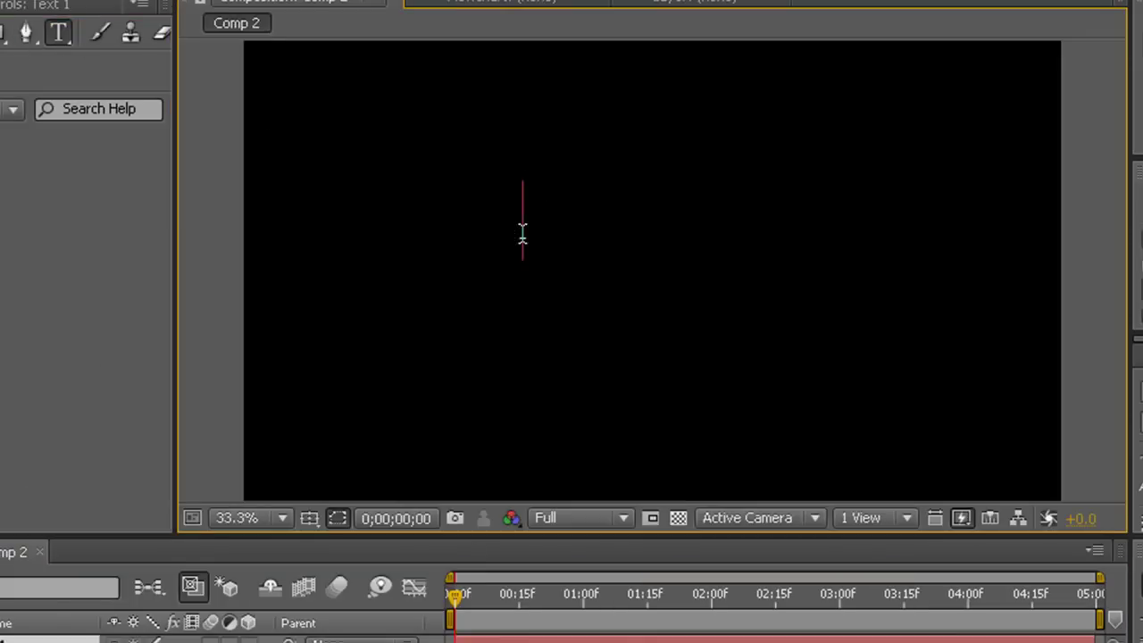
type("JakesTutrial")
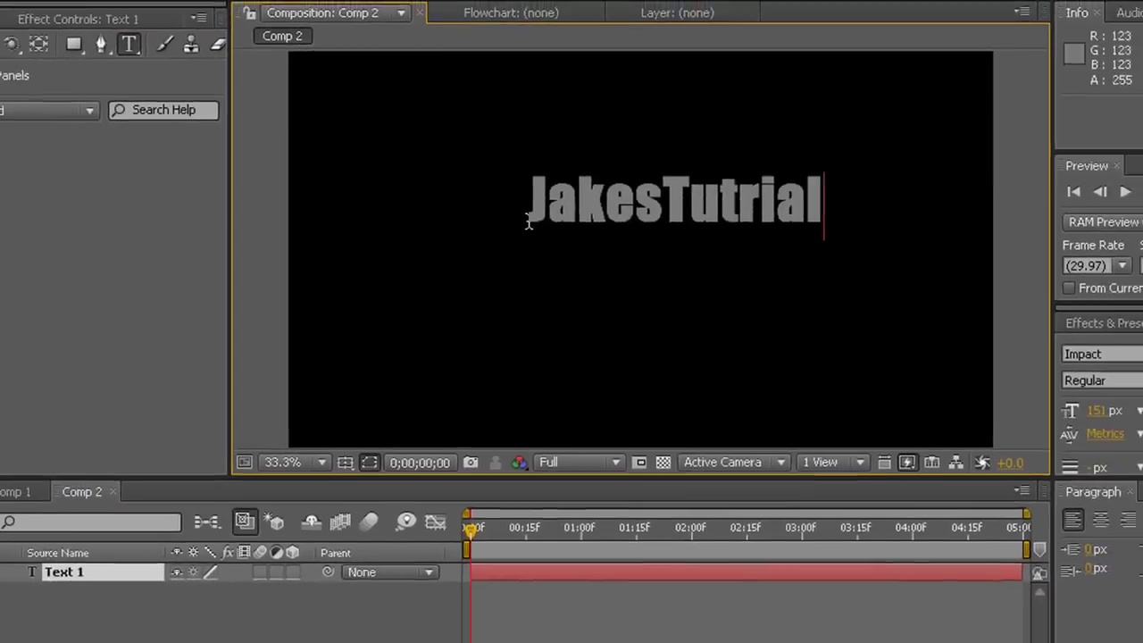
type("s")
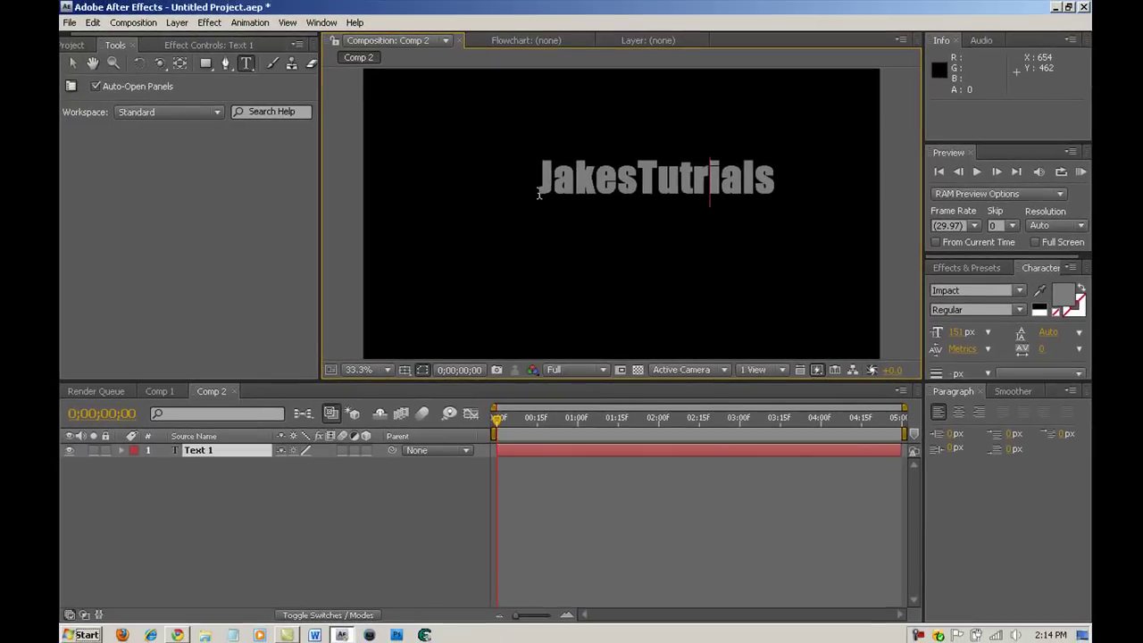
key("BackSpace")
type("or")
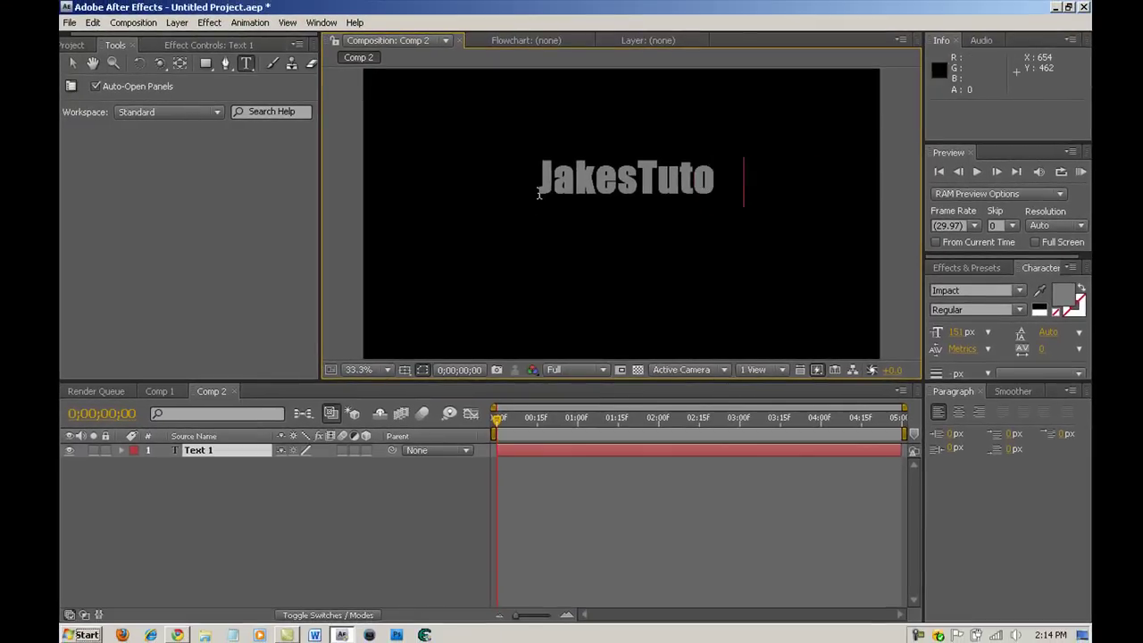
key("KP_Enter")
left_click_drag(582, 196, 557, 213)
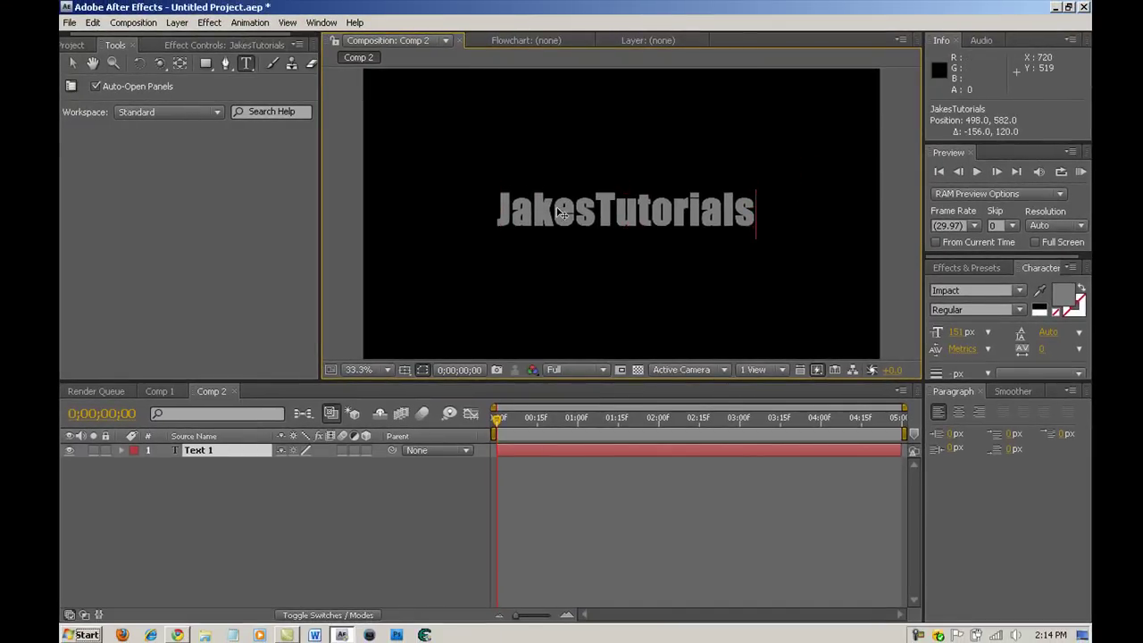
Step: Check the font used by the JakesTutorials text layer in Comp 1 and return to Comp 2
left_click(150, 393)
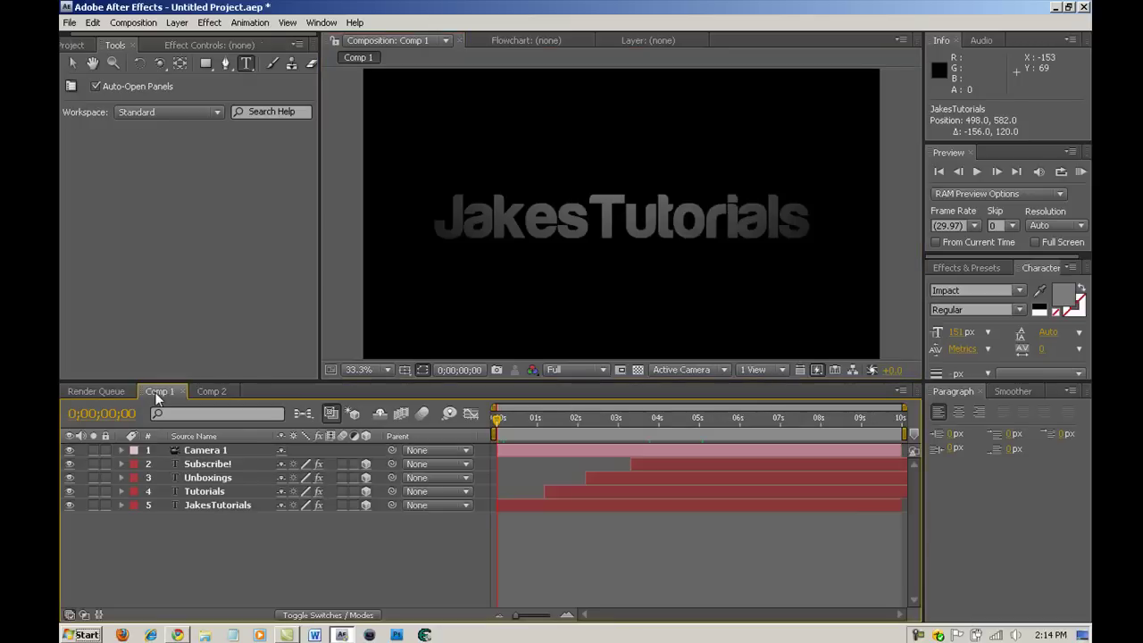
left_click(203, 505)
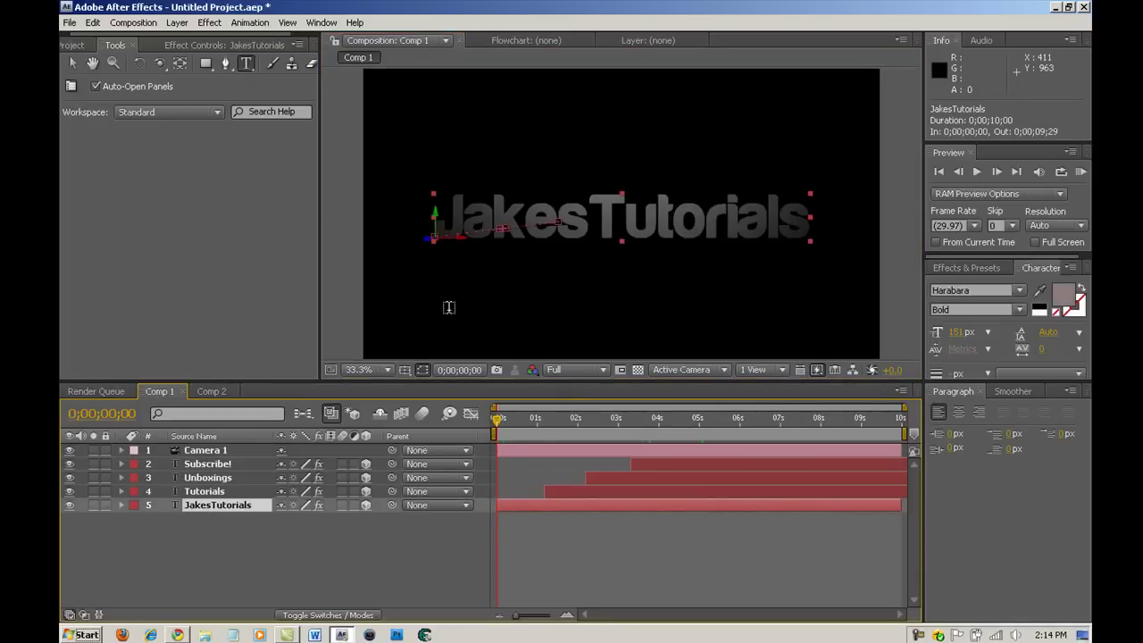
left_click(211, 391)
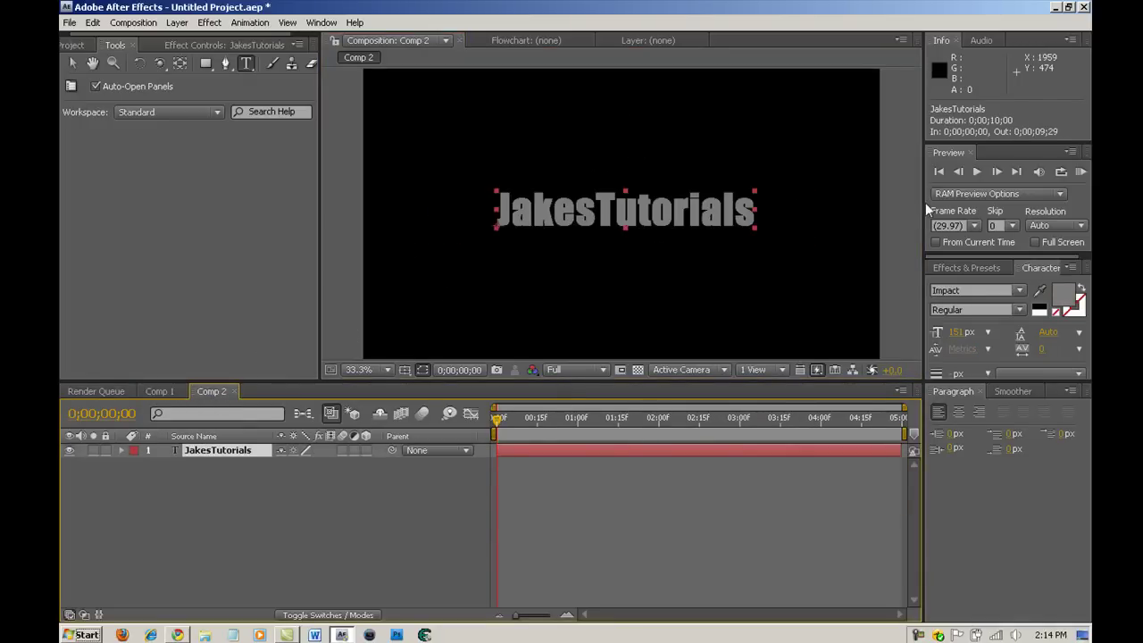
Step: Move the JakesTutorials text slightly to position 507, 576 and deselect the layer
left_click(958, 289)
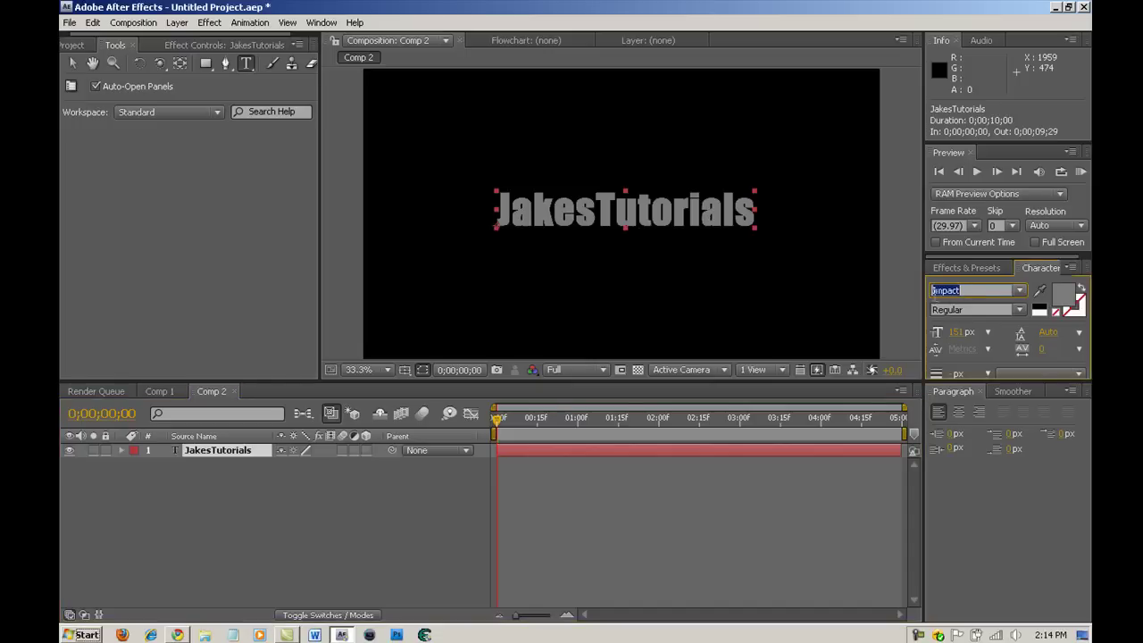
left_click(700, 223)
key("Escape")
left_click_drag(694, 215, 697, 211)
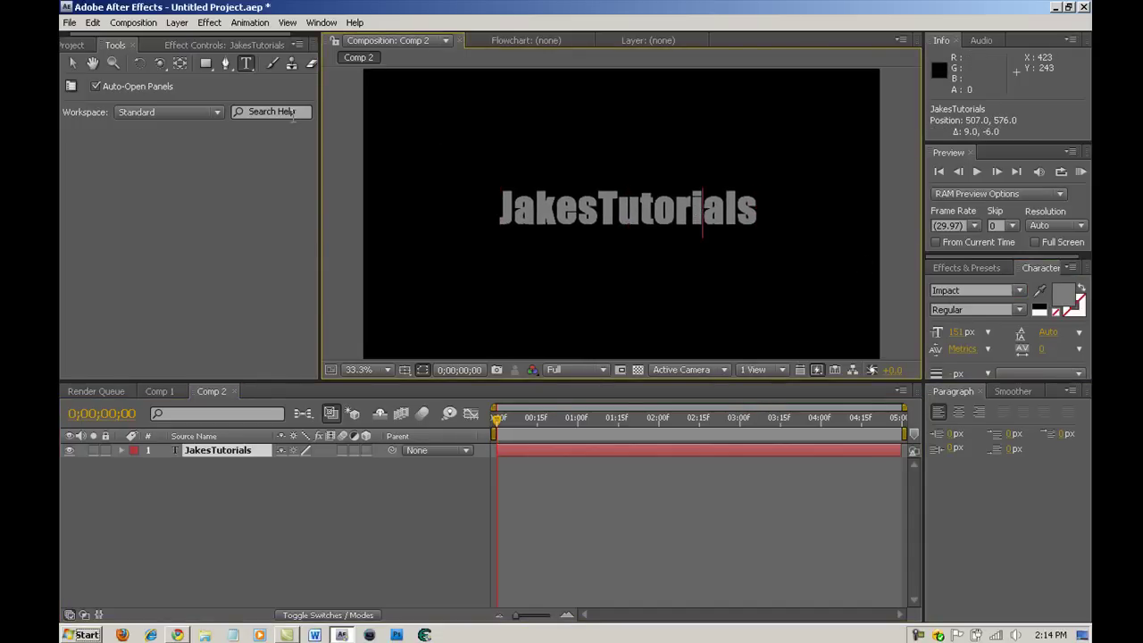
left_click(73, 63)
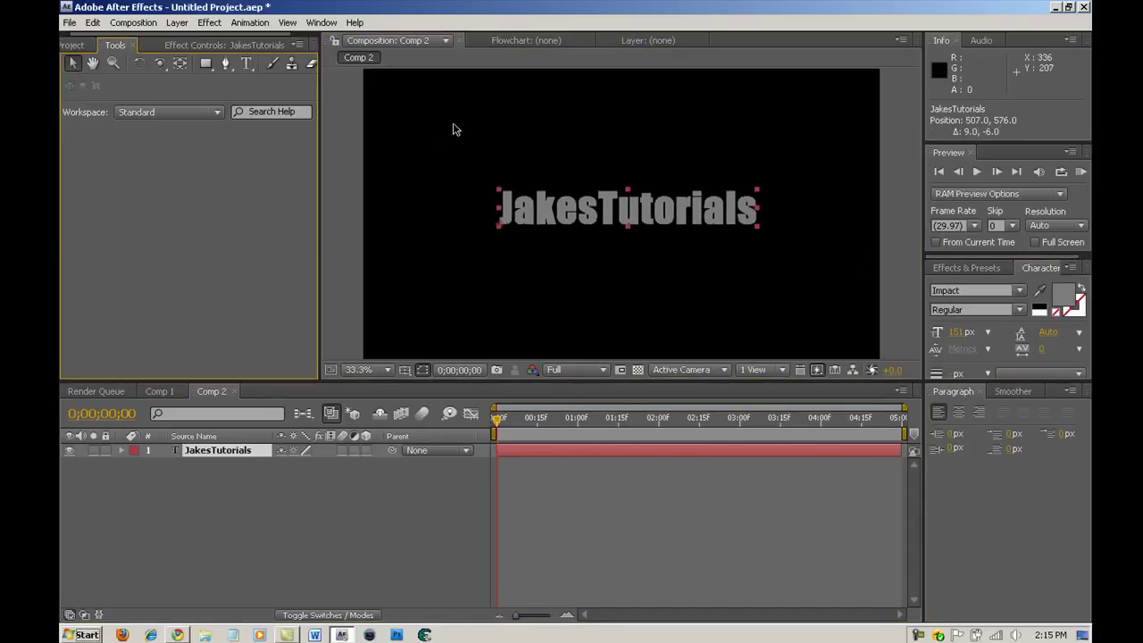
left_click(631, 259)
left_click(184, 474)
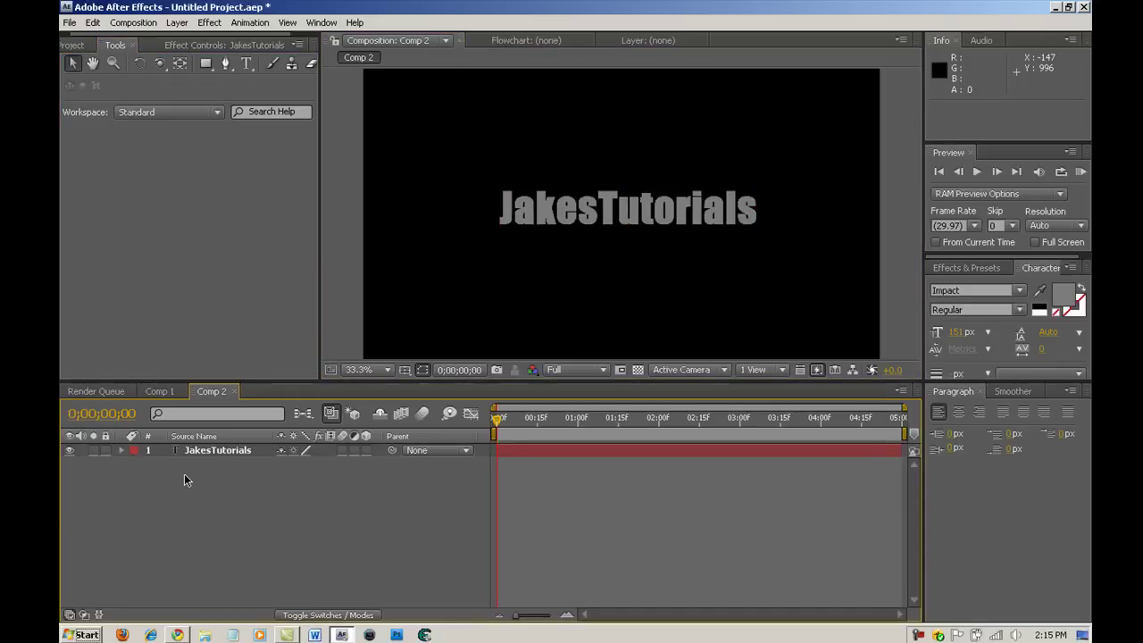
Step: Add a new camera layer named "Camera" with the 35mm preset to Comp 2
left_click(177, 23)
mouse_move(383, 43)
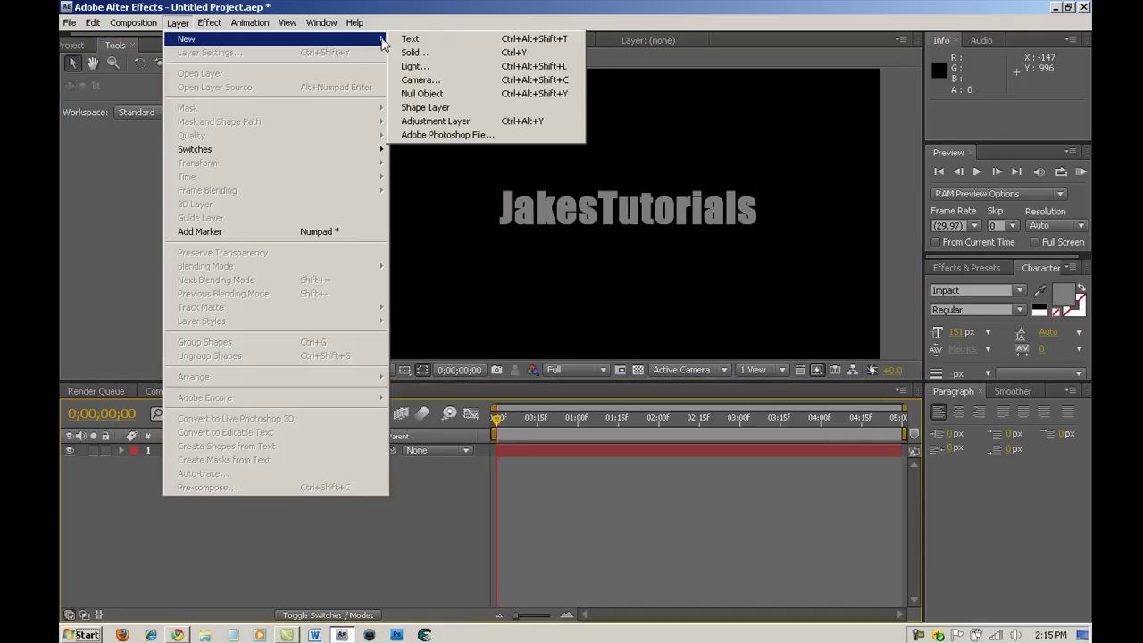
left_click(396, 80)
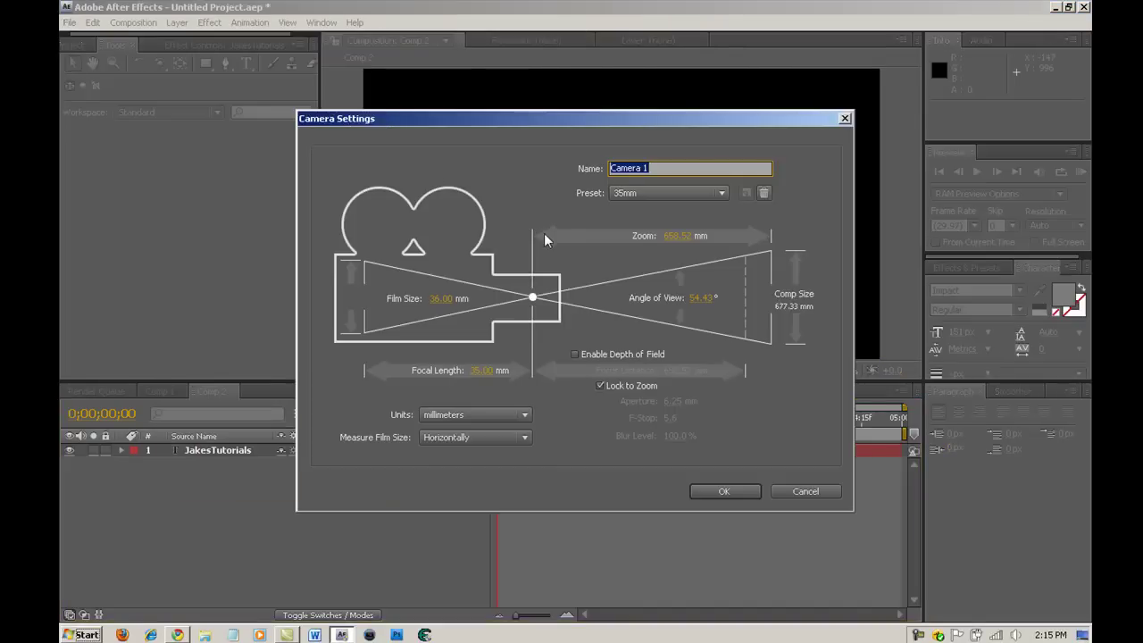
left_click(645, 168)
left_click(632, 192)
left_click(631, 192)
left_click(721, 490)
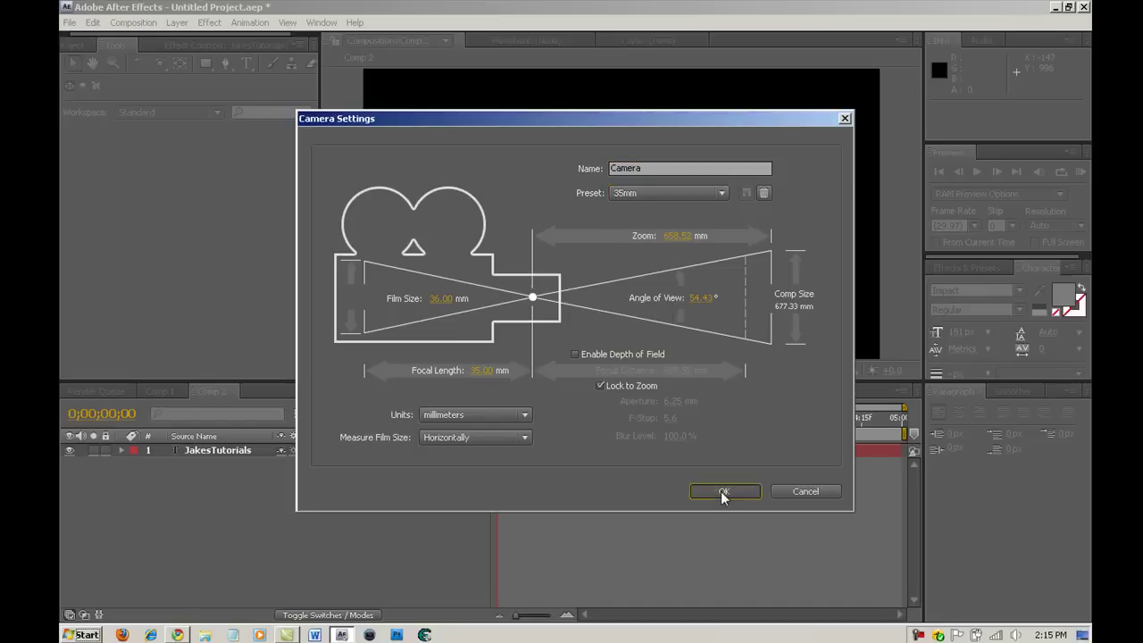
left_click(209, 482)
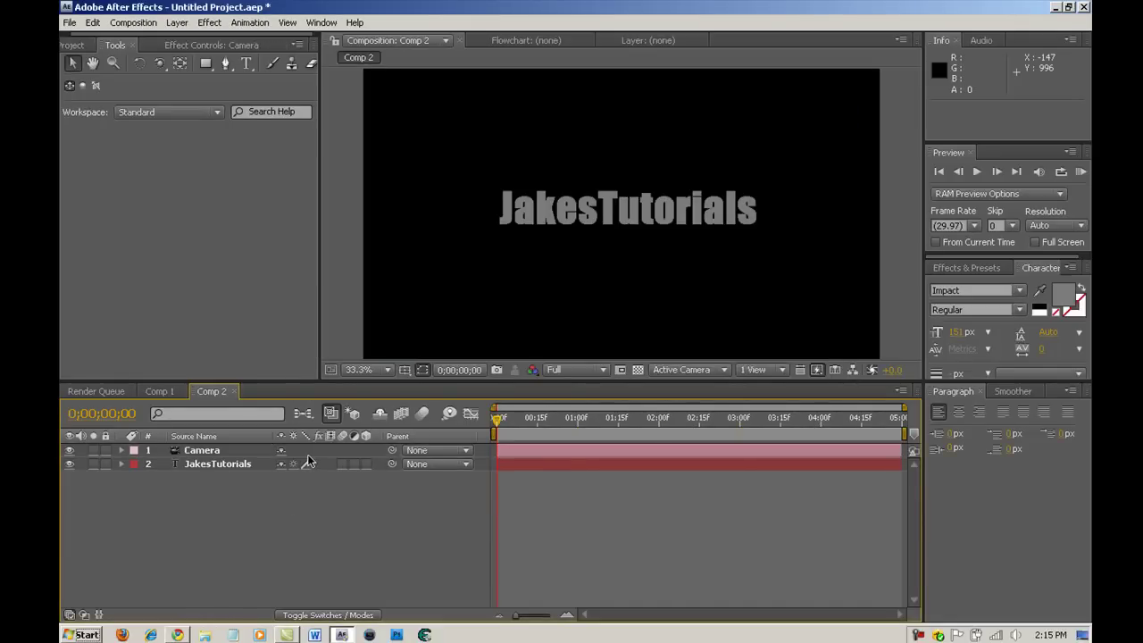
Step: Turn the JakesTutorials text layer into a 3D layer
key("F4")
key("F4")
left_click(208, 465)
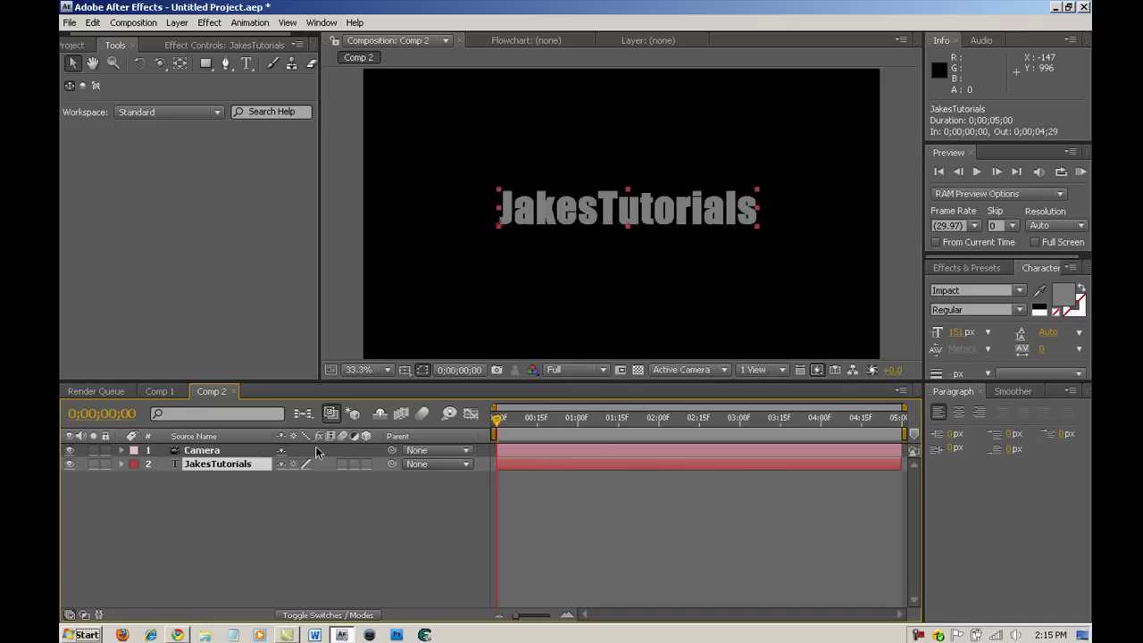
left_click(366, 463)
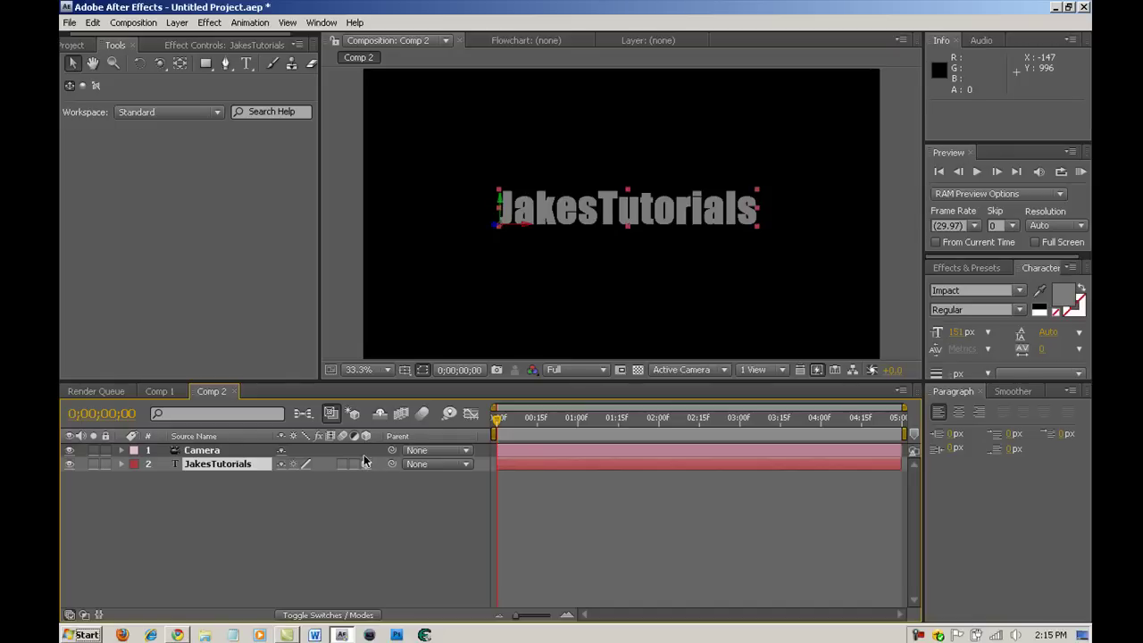
Step: Try orbiting the camera around the 3D text, undo the orbit, and return to the Selection tool
left_click(159, 63)
left_click_drag(532, 179, 516, 275)
key("ctrl+z")
key("ctrl+z")
key("ctrl+z")
key("ctrl+z")
left_click(73, 63)
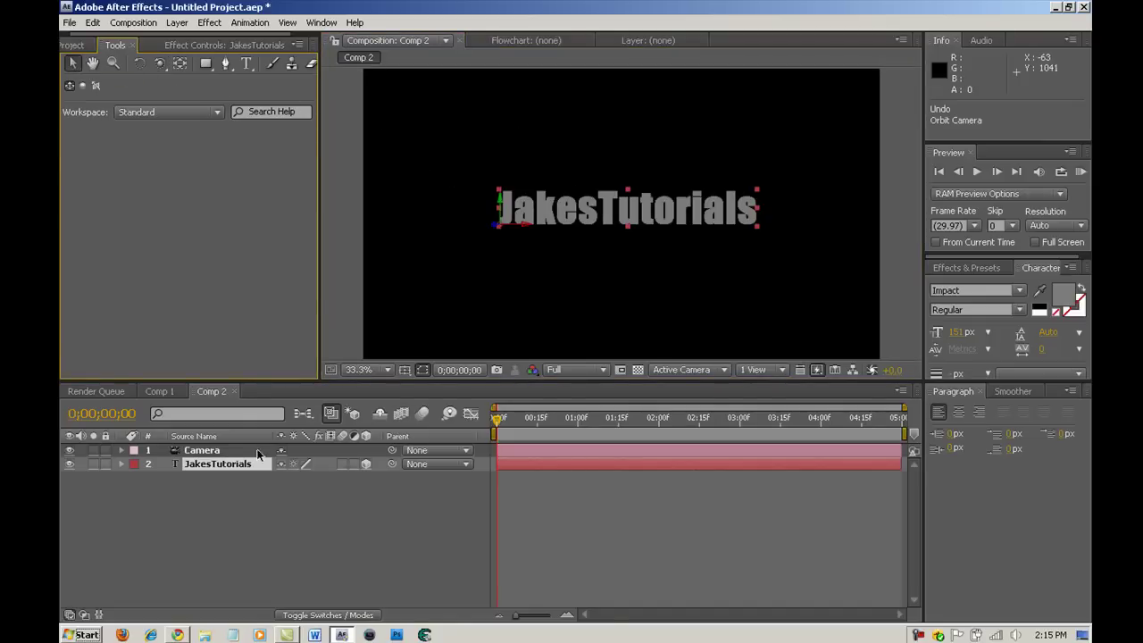
Step: Expand the Transform properties of the JakesTutorials layer in the timeline
left_click(239, 515)
left_click(122, 463)
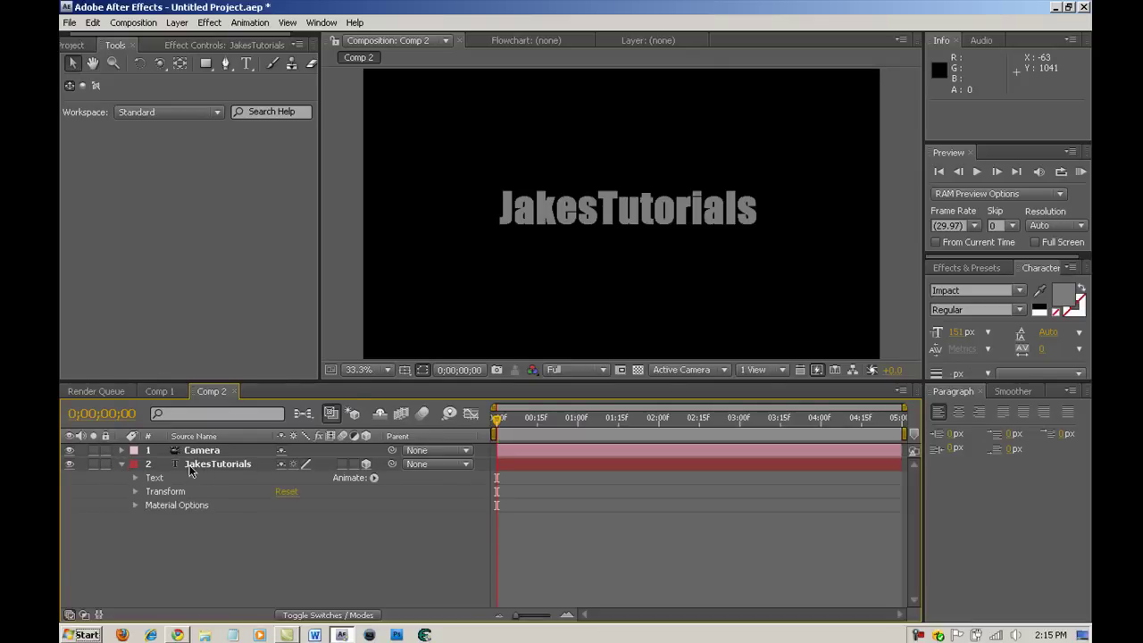
left_click(135, 490)
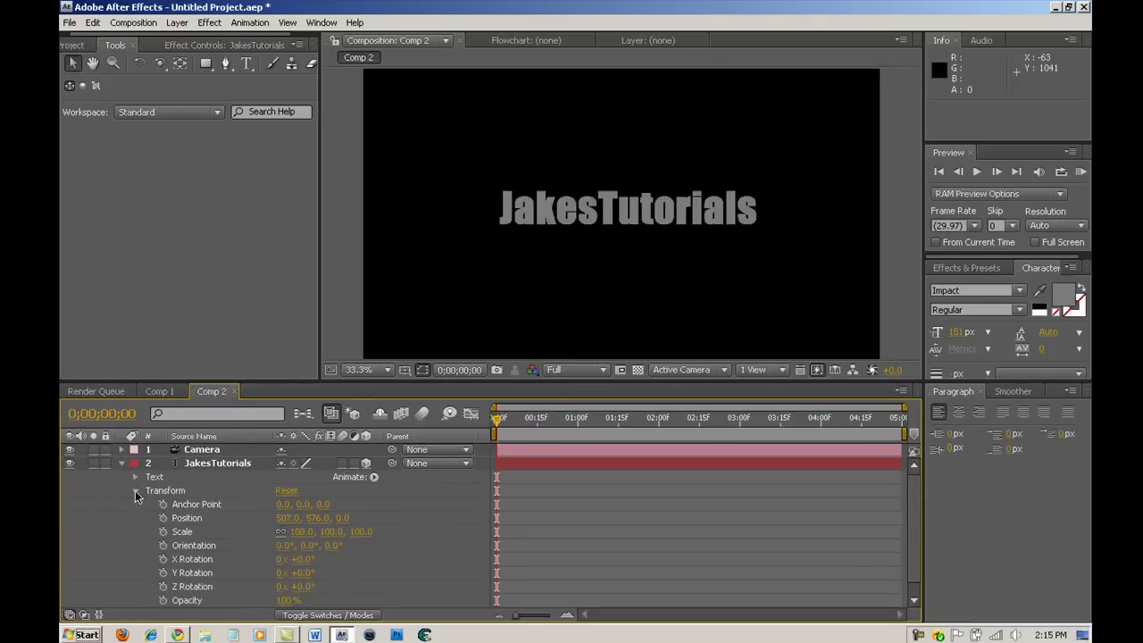
left_click_drag(916, 508, 916, 525)
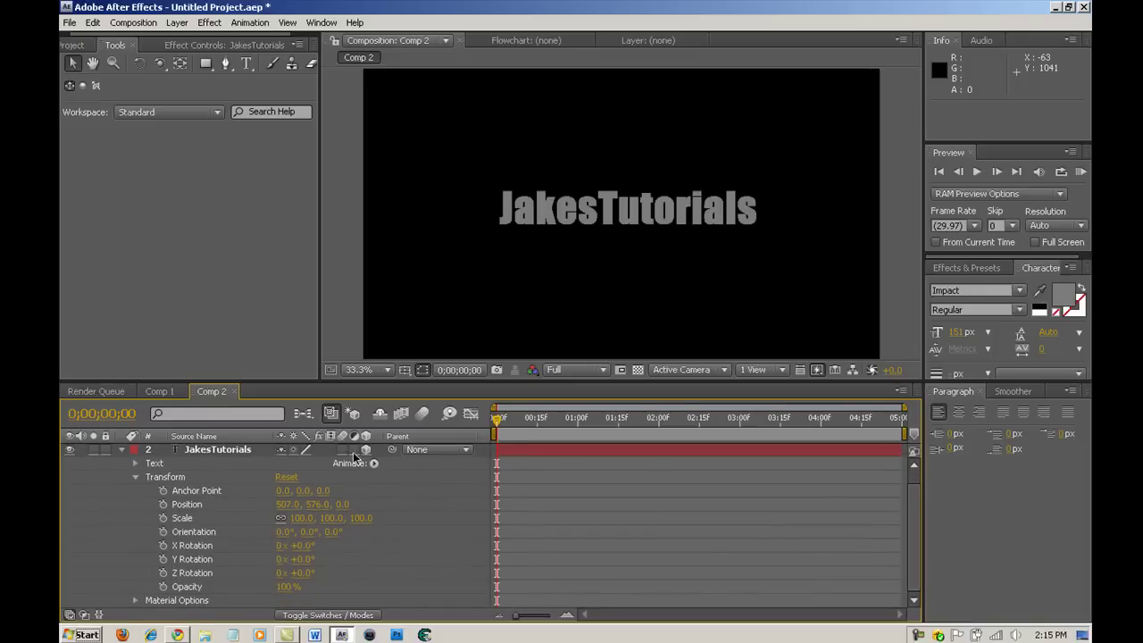
mouse_move(384, 383)
left_mouse_down()
mouse_move(384, 325)
mouse_move(389, 411)
mouse_move(390, 376)
left_mouse_up()
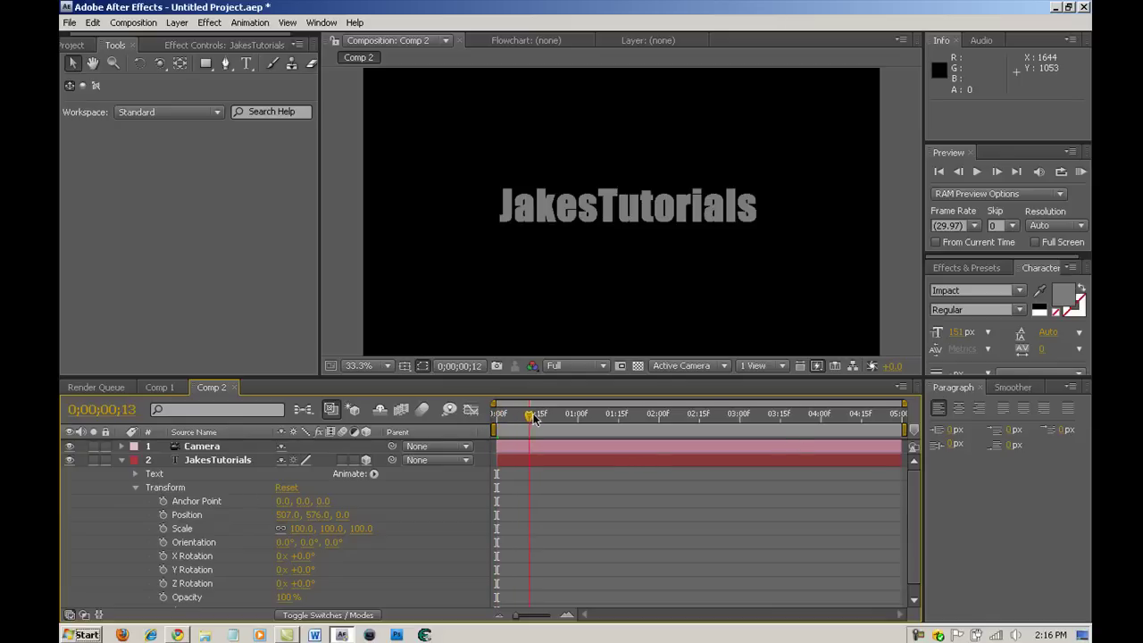
Step: Add a Position keyframe to the JakesTutorials layer at 0;00;00;00 and set its Z position to -1880
left_click(165, 516)
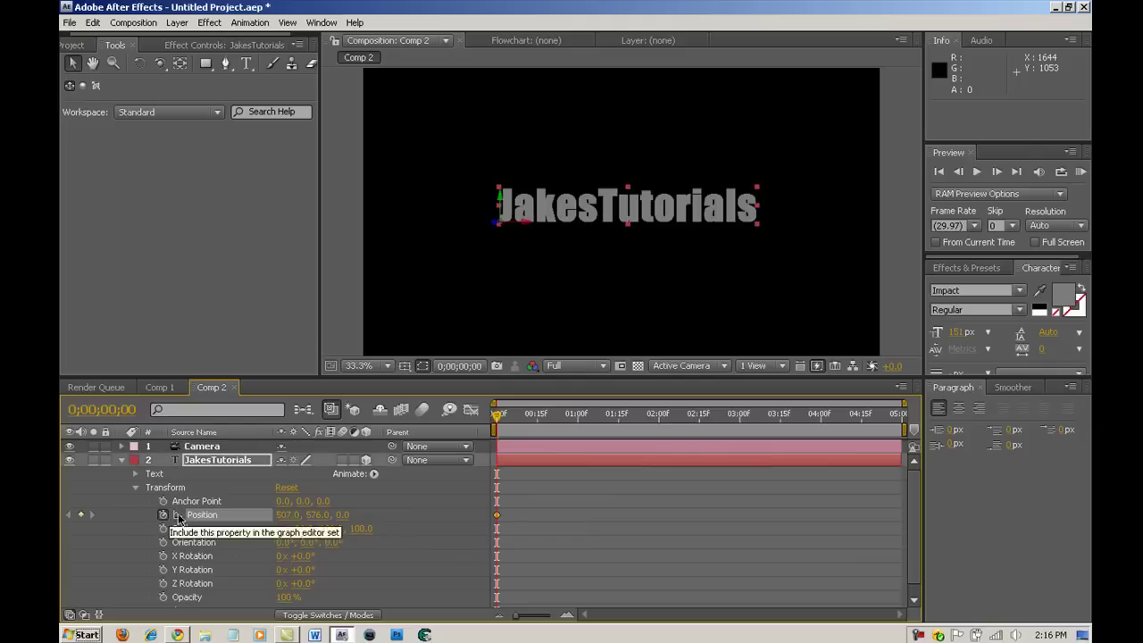
left_click(461, 641)
left_click(647, 514)
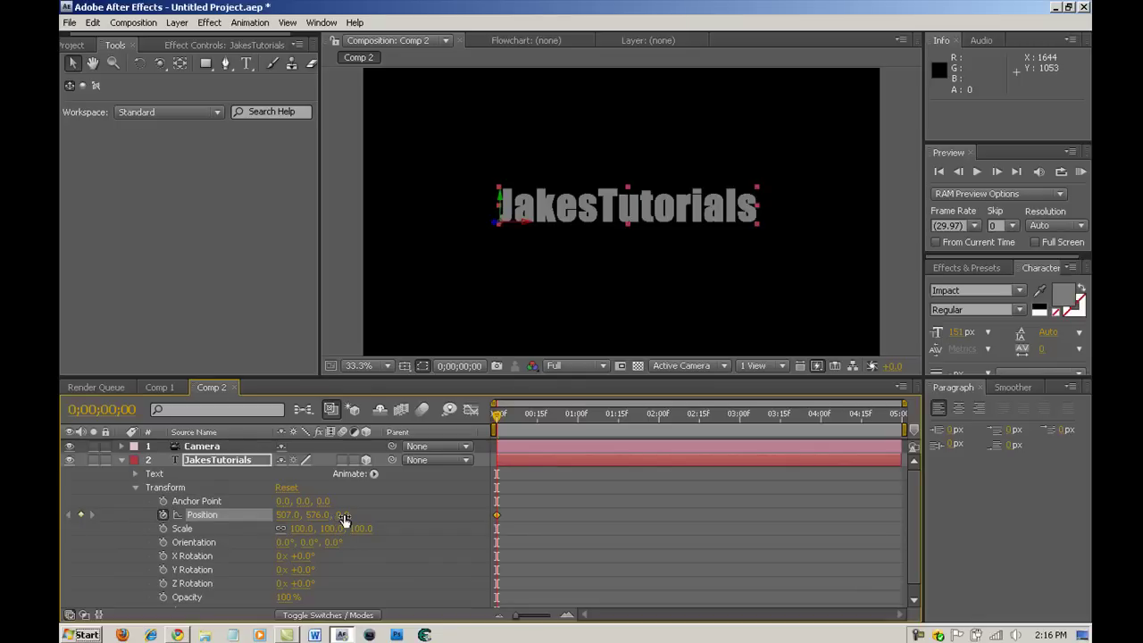
left_click_drag(344, 514, 215, 538)
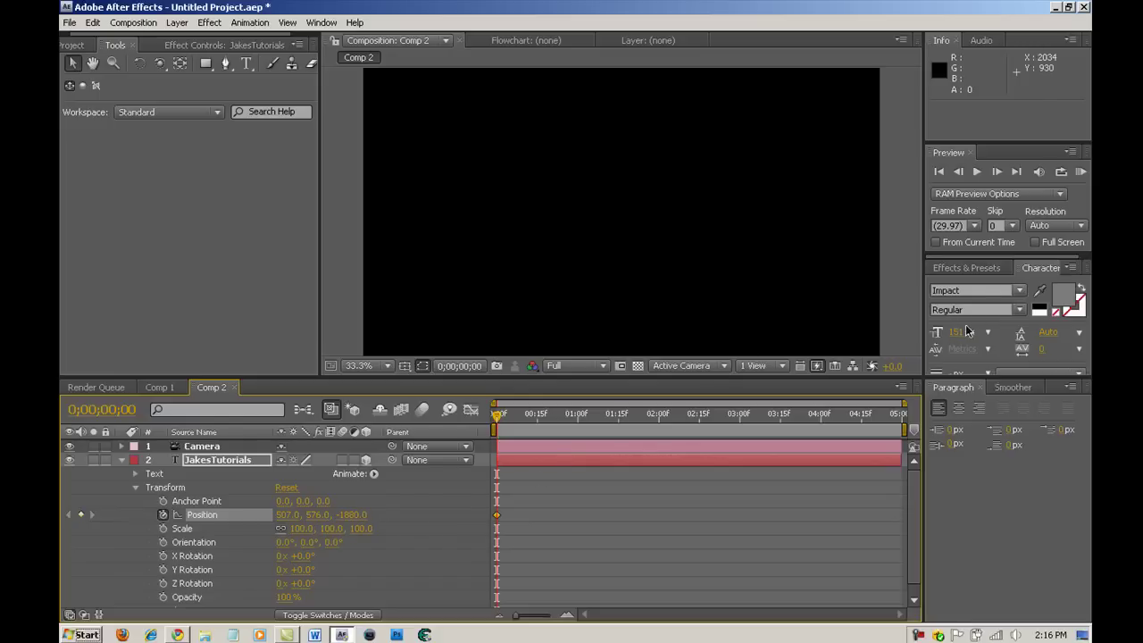
Step: Change the JakesTutorials text font to Informal Roman
scroll(970, 330, "down", 1)
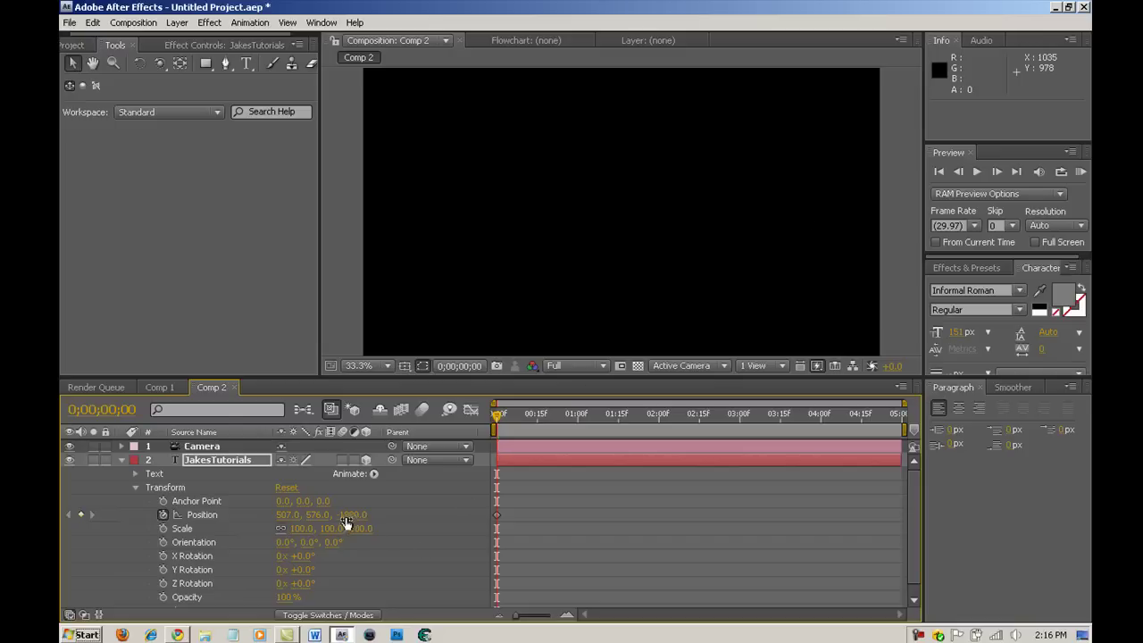
left_click_drag(346, 517, 342, 514)
left_click(539, 640)
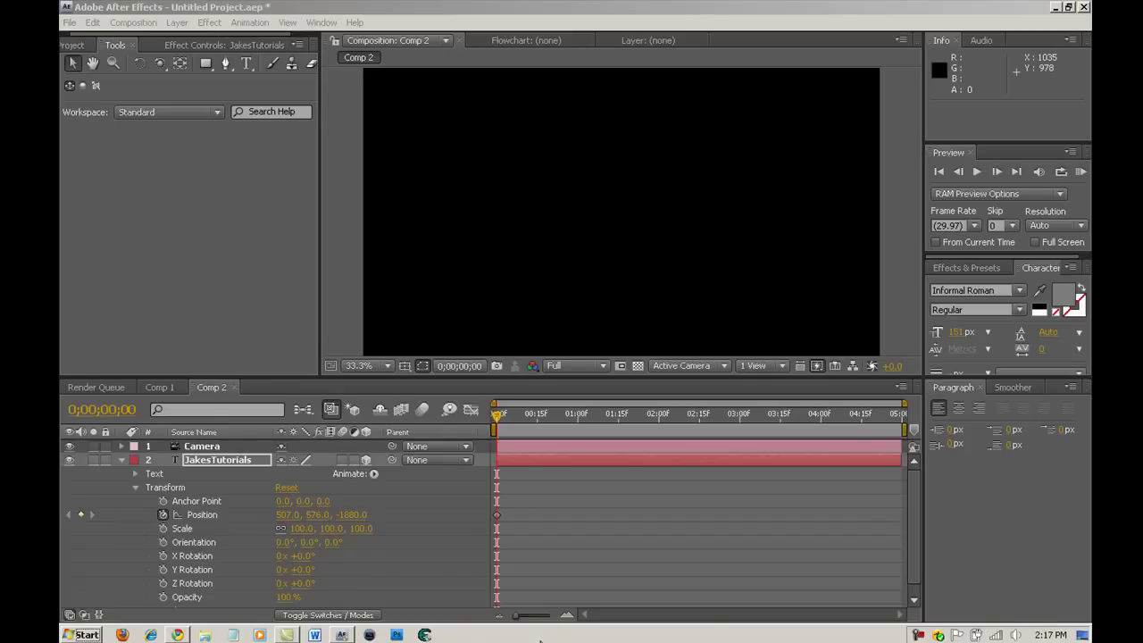
Step: Set the Z position of JakesTutorials to 0 at 0;00;00;10, keeping the first Position keyframe at 0;00;00;00
left_click(570, 500)
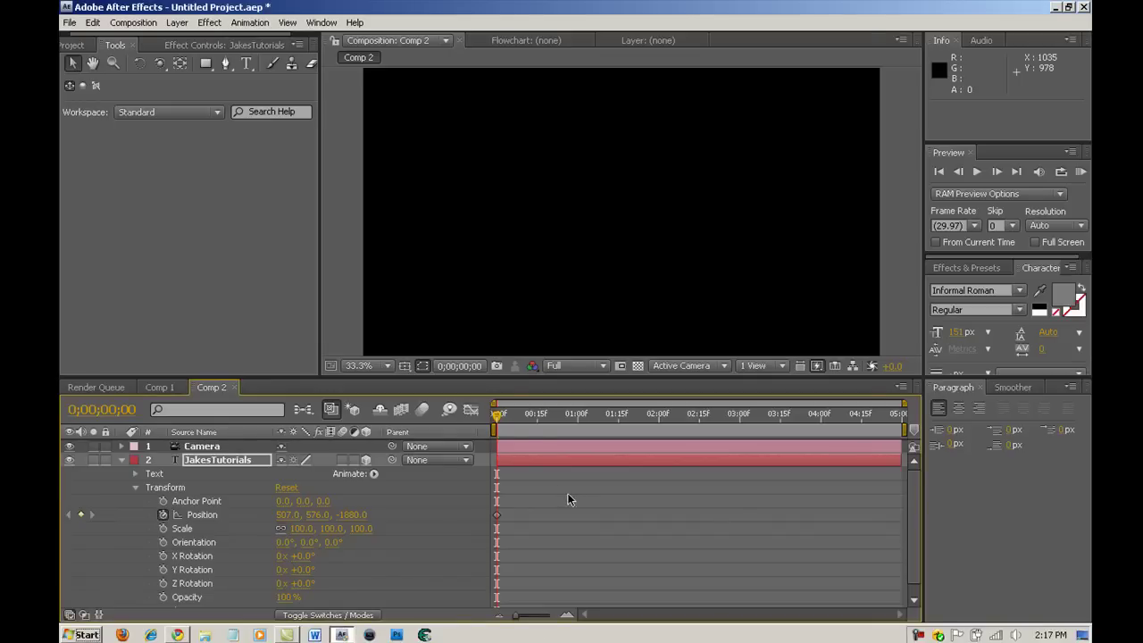
left_click(510, 421)
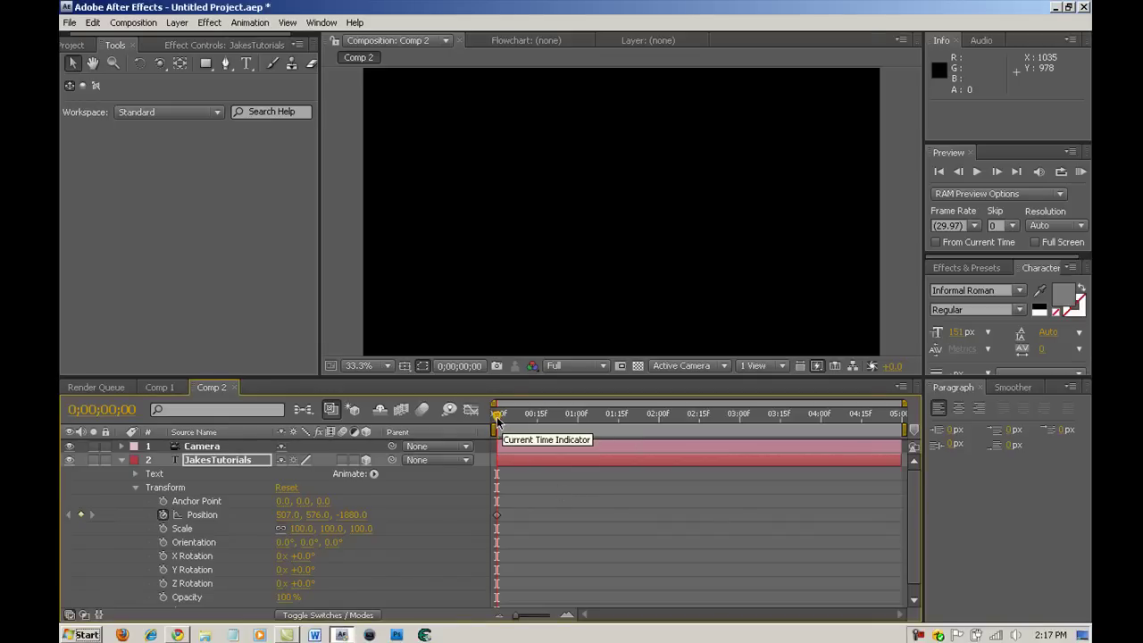
left_click_drag(510, 422, 526, 420)
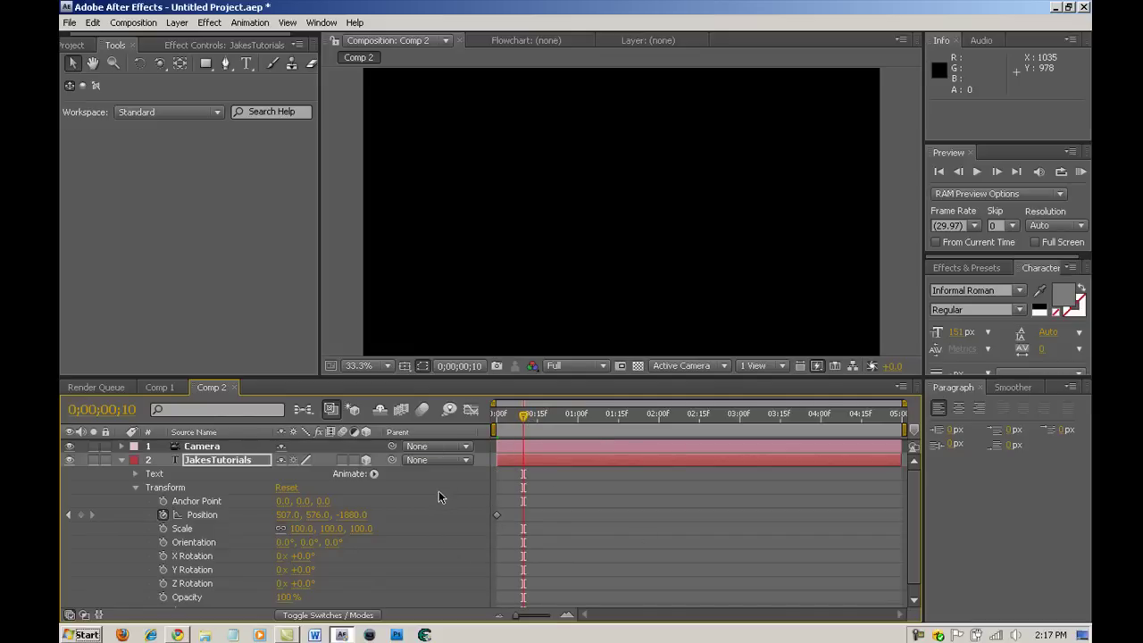
left_click_drag(498, 515, 504, 517)
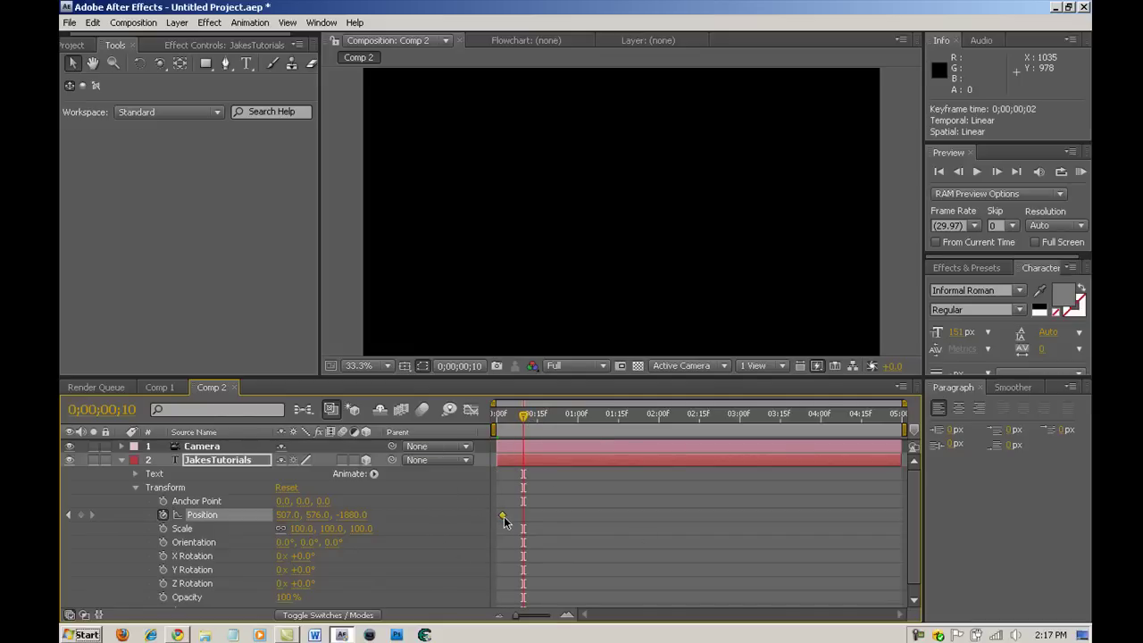
key("ctrl+z")
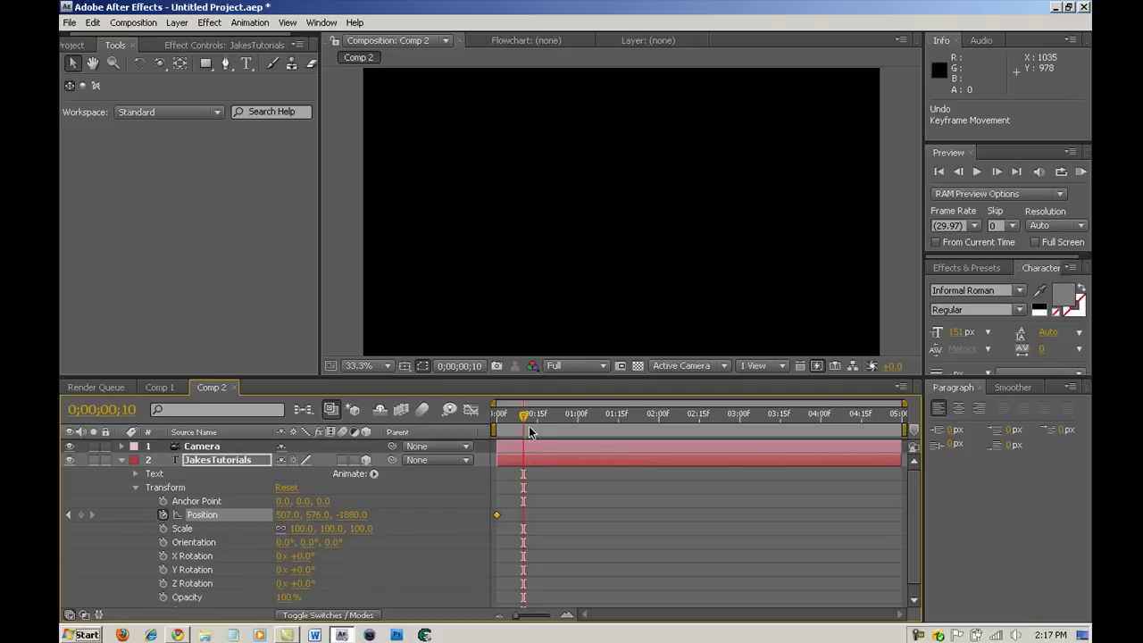
left_click(351, 514)
type("0")
key("Return")
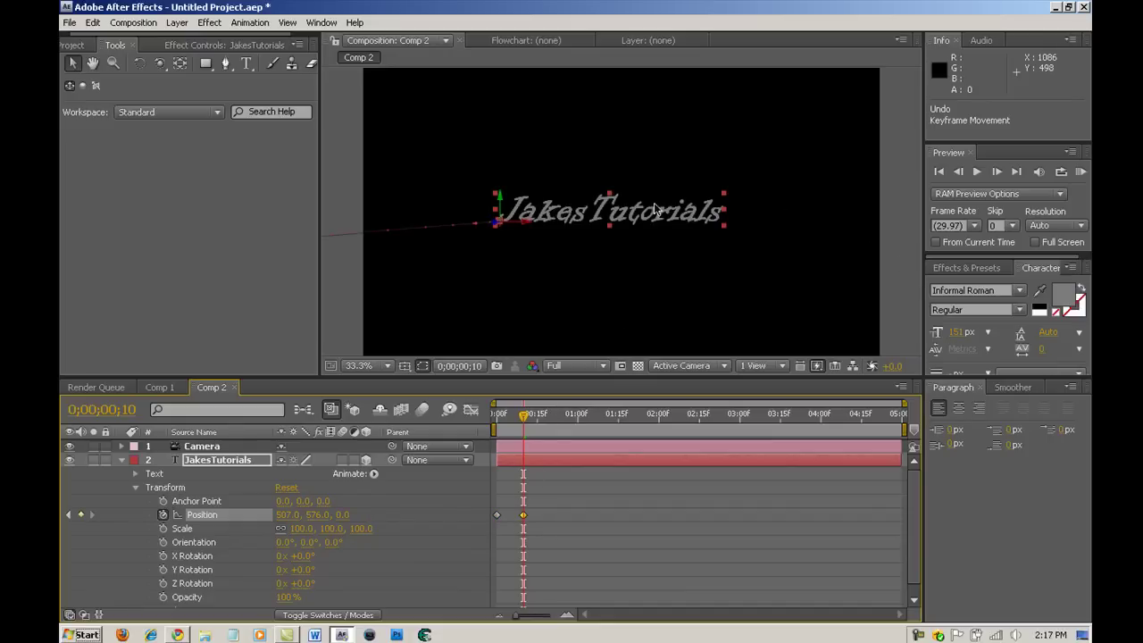
Step: Add a third Position keyframe to JakesTutorials at 0;00;01;02 that holds the same position
mouse_move(525, 414)
left_mouse_down()
mouse_move(481, 425)
mouse_move(531, 432)
left_mouse_up()
left_click(547, 640)
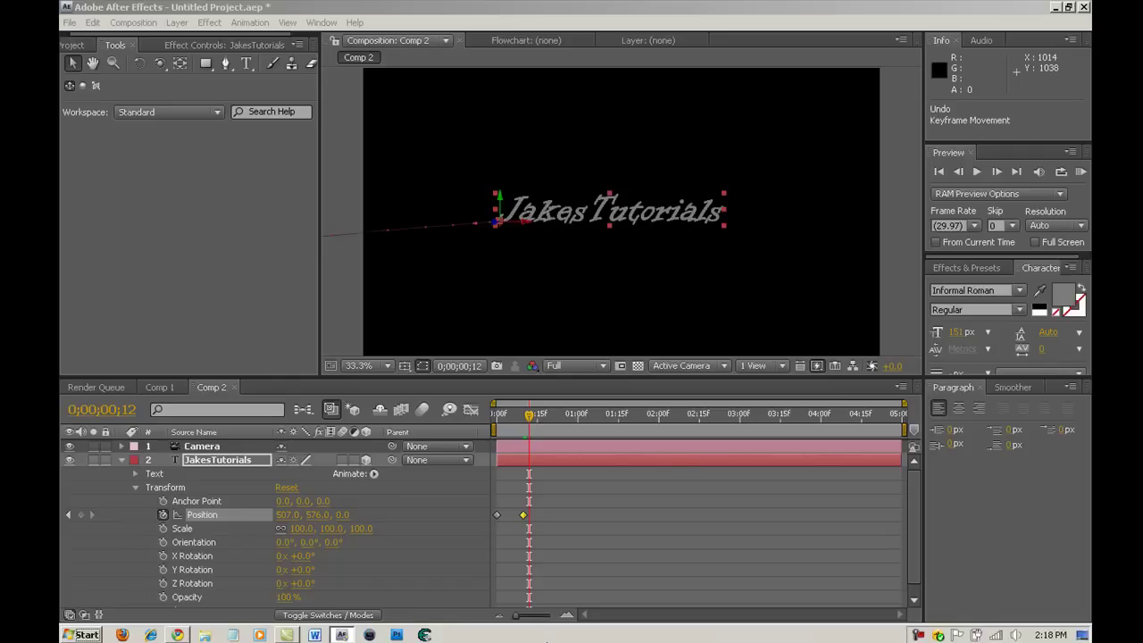
left_click(516, 401)
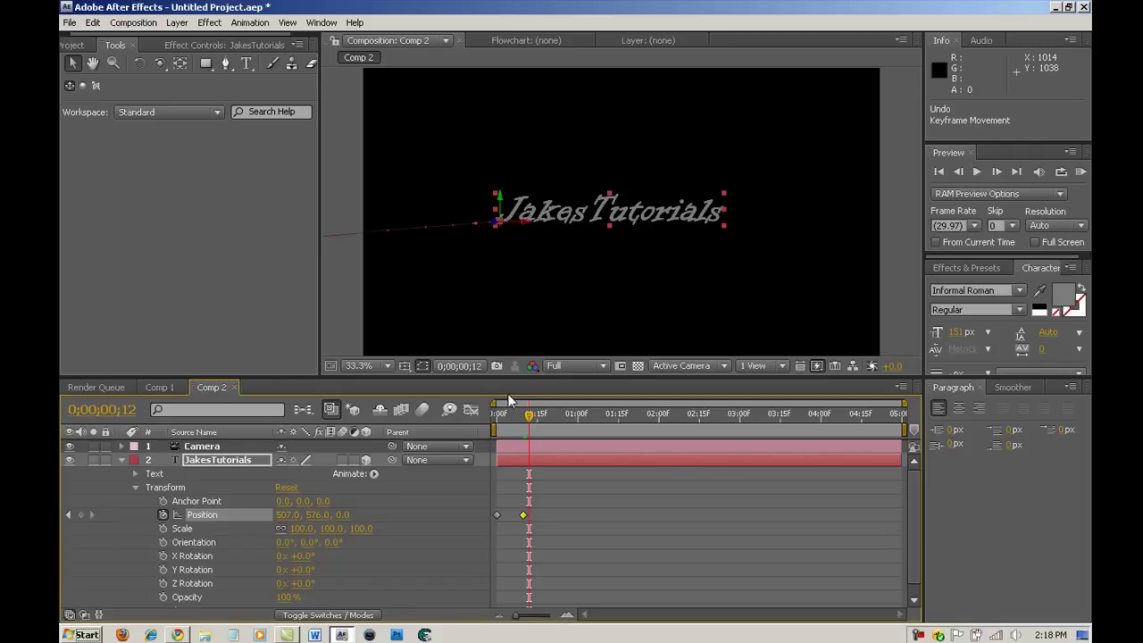
left_click_drag(529, 415, 584, 420)
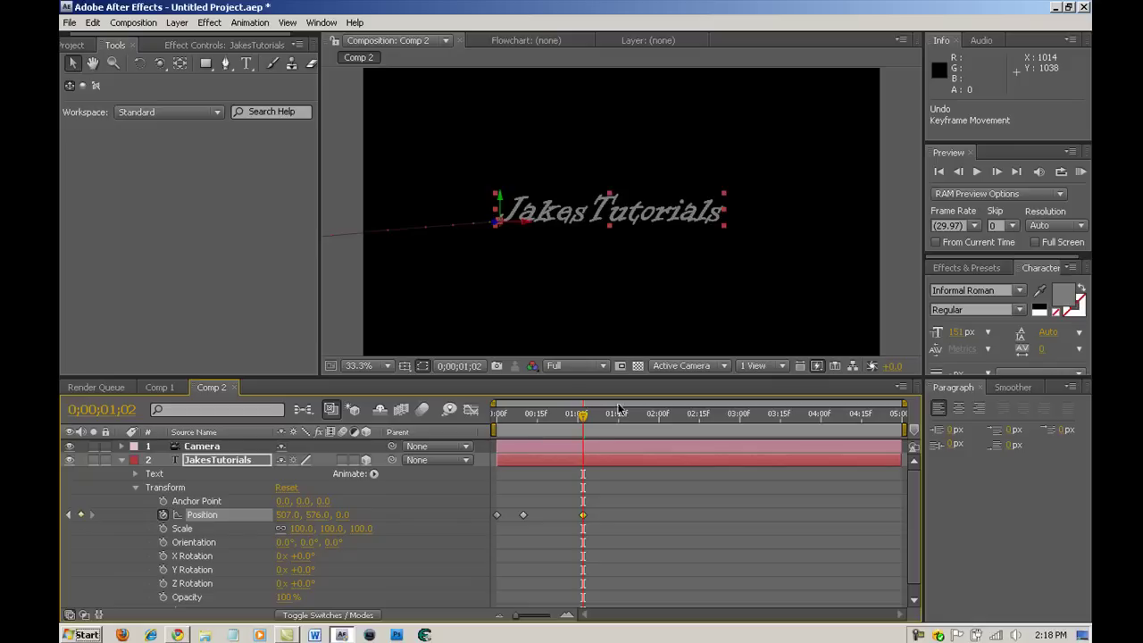
Step: Raise the Z position of JakesTutorials to 2490 at 0;00;01;15
left_click_drag(582, 416, 618, 423)
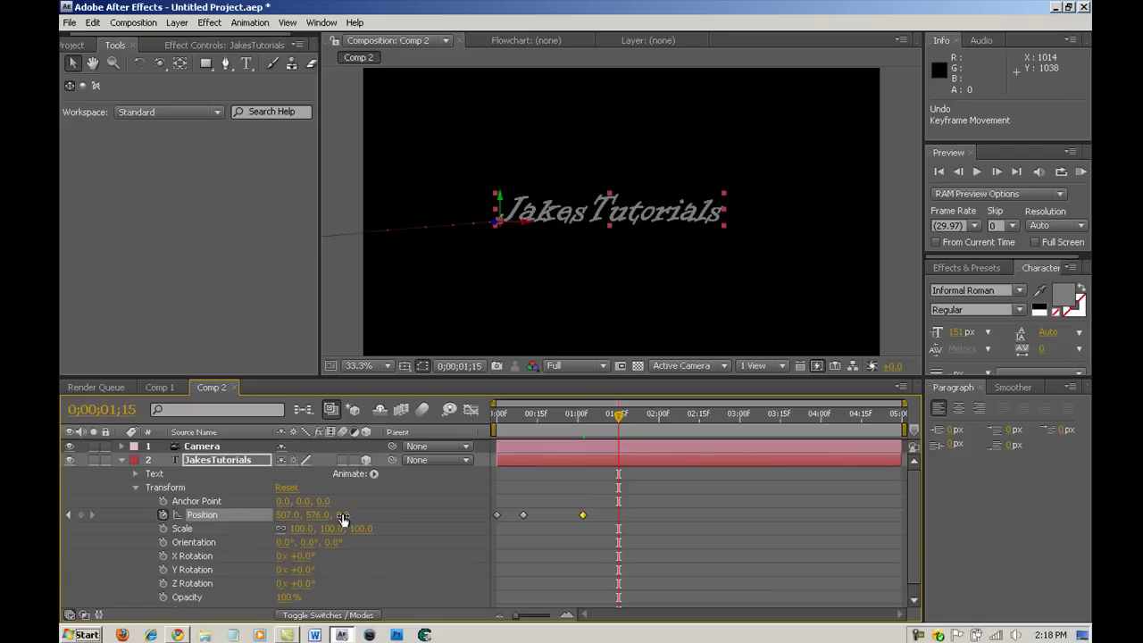
left_click_drag(342, 514, 556, 516)
left_click_drag(619, 416, 544, 431)
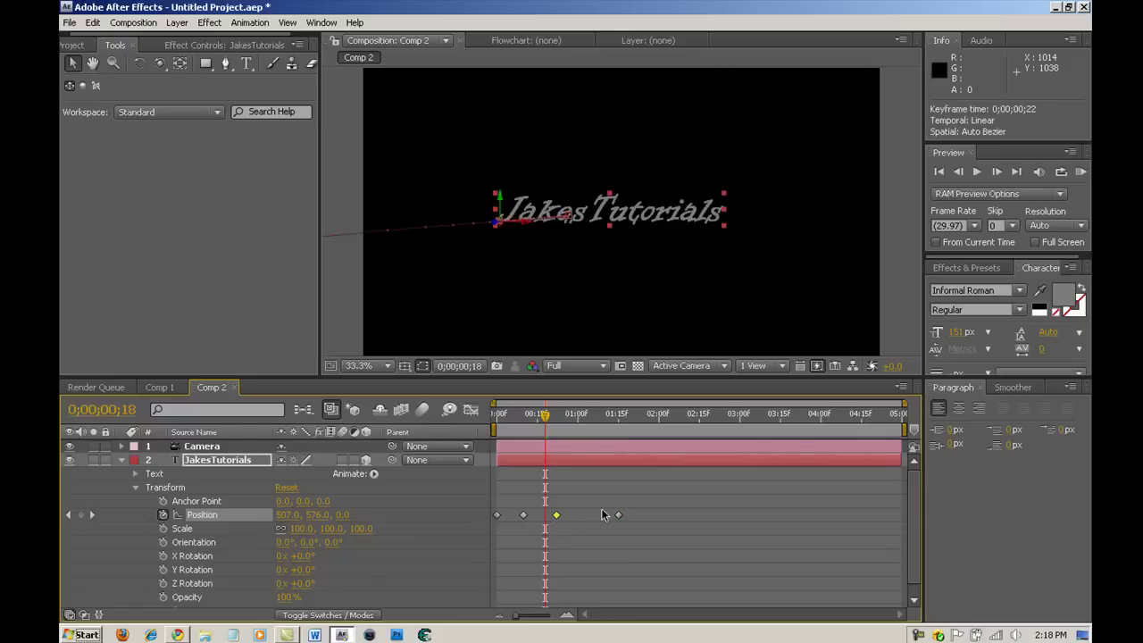
Step: Move the last two Position keyframes earlier, to 0;00;00;17 and 0;00;00;24, and return to the start of the composition
left_click_drag(618, 515, 581, 517)
mouse_move(545, 416)
left_mouse_down()
mouse_move(535, 425)
mouse_move(565, 425)
left_mouse_up()
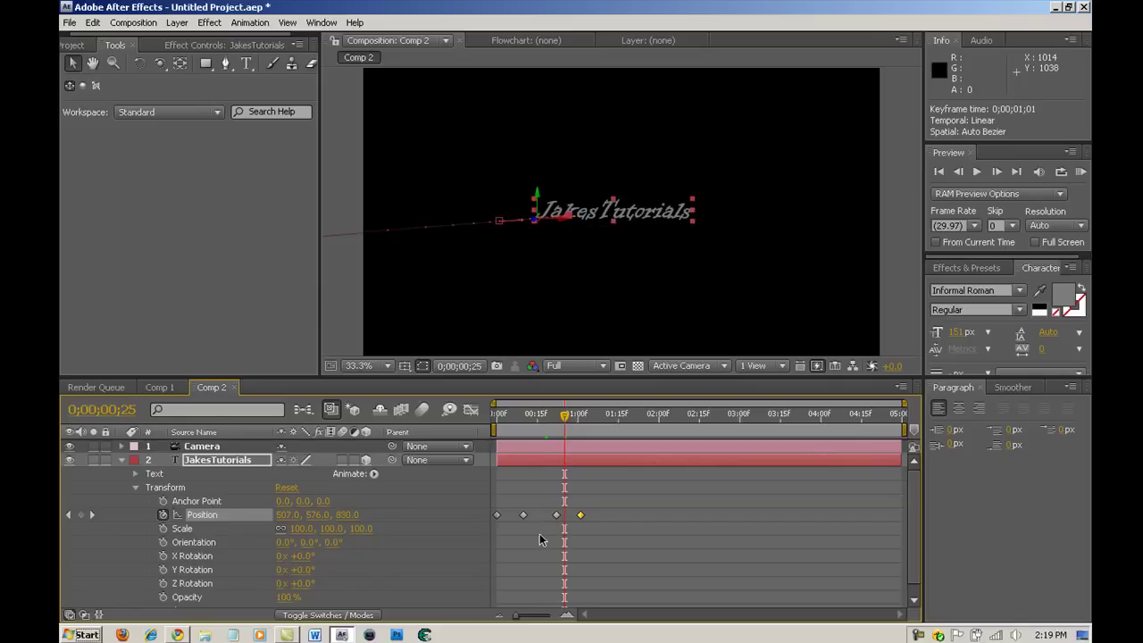
mouse_move(556, 516)
left_mouse_down()
mouse_move(543, 516)
mouse_move(561, 516)
left_mouse_up()
left_click(541, 421)
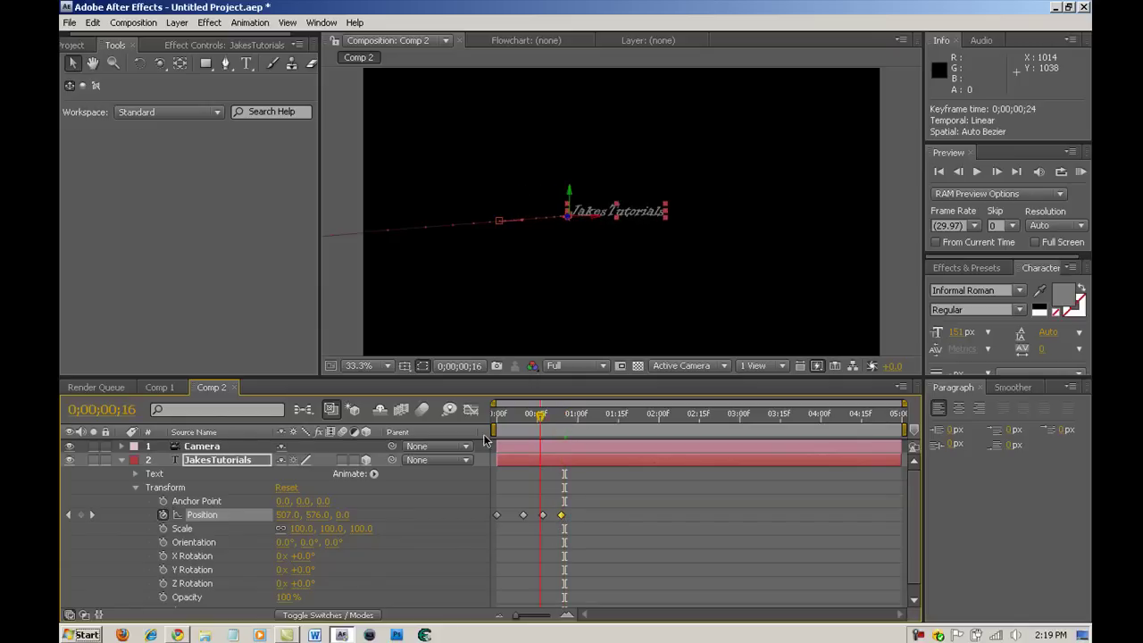
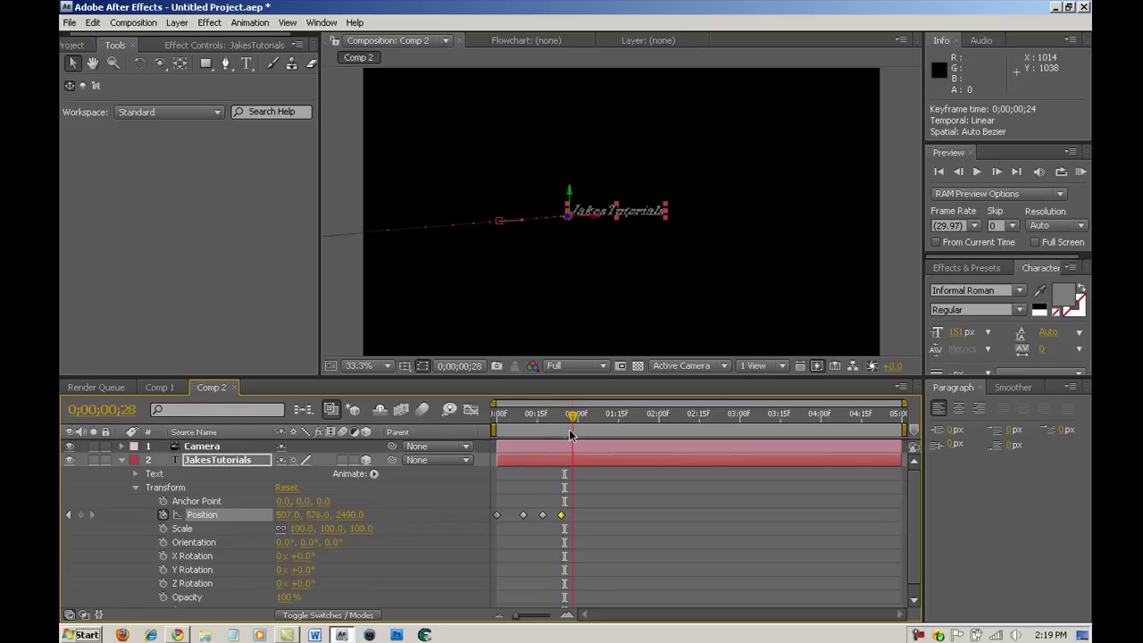
key("Home")
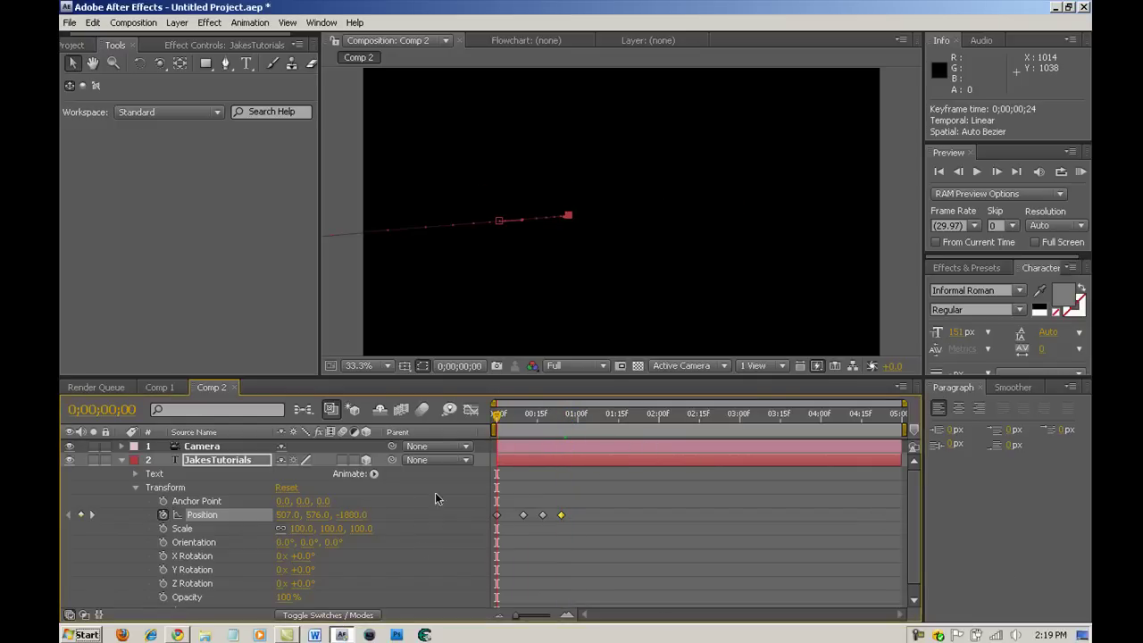
Step: Scrub through the example text animation in Comp 1 and return to Comp 2
left_click(159, 387)
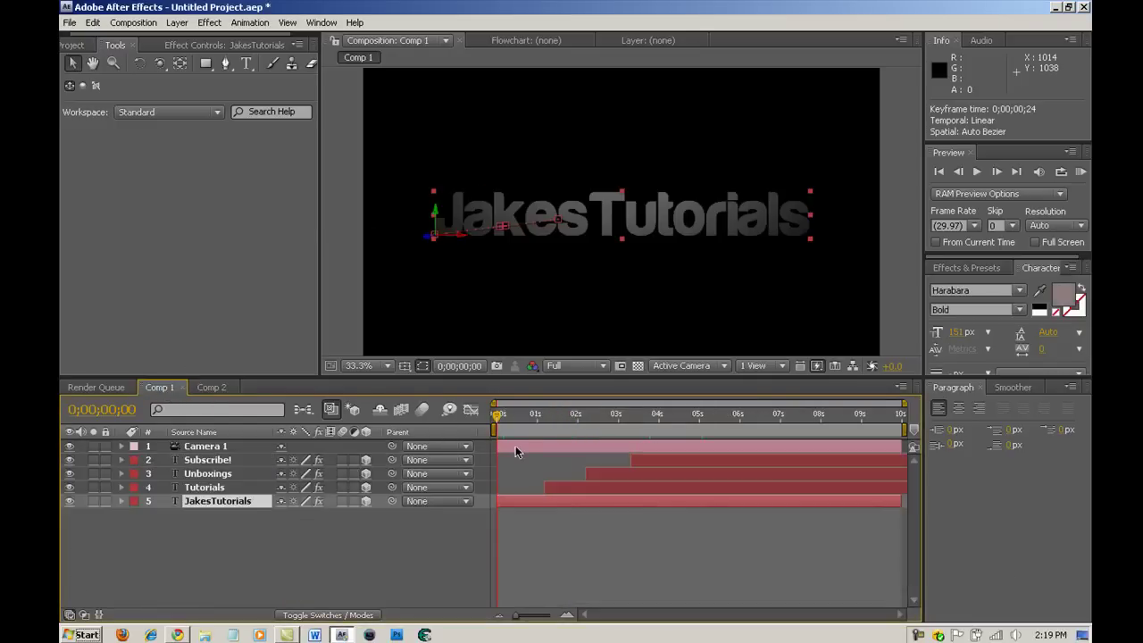
mouse_move(497, 416)
left_mouse_down()
mouse_move(539, 433)
mouse_move(497, 434)
left_mouse_up()
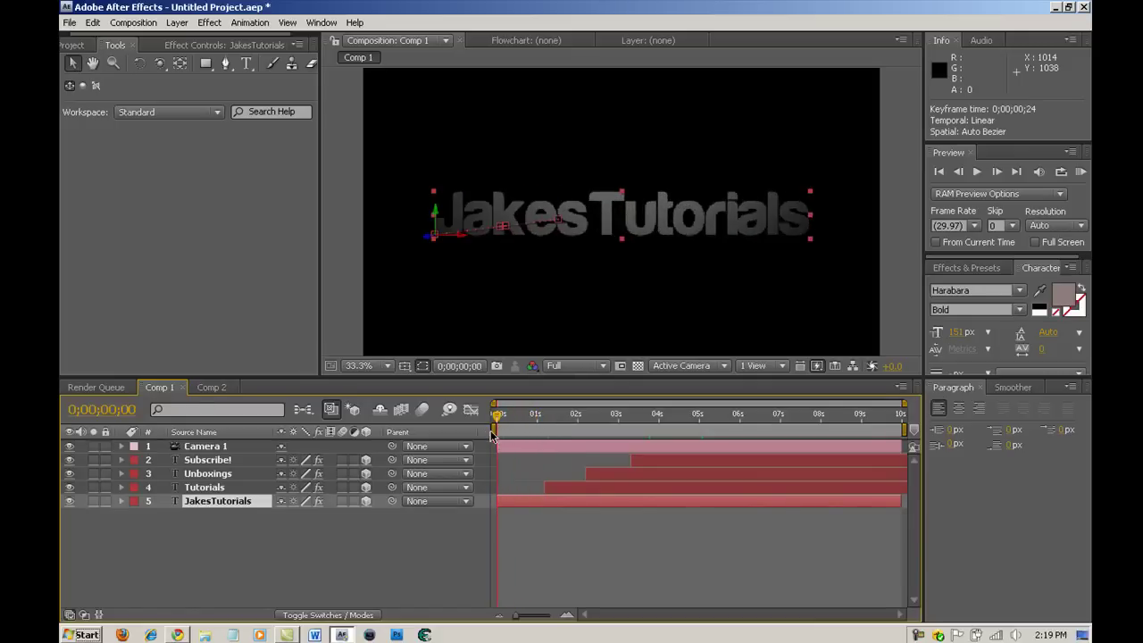
left_click(212, 387)
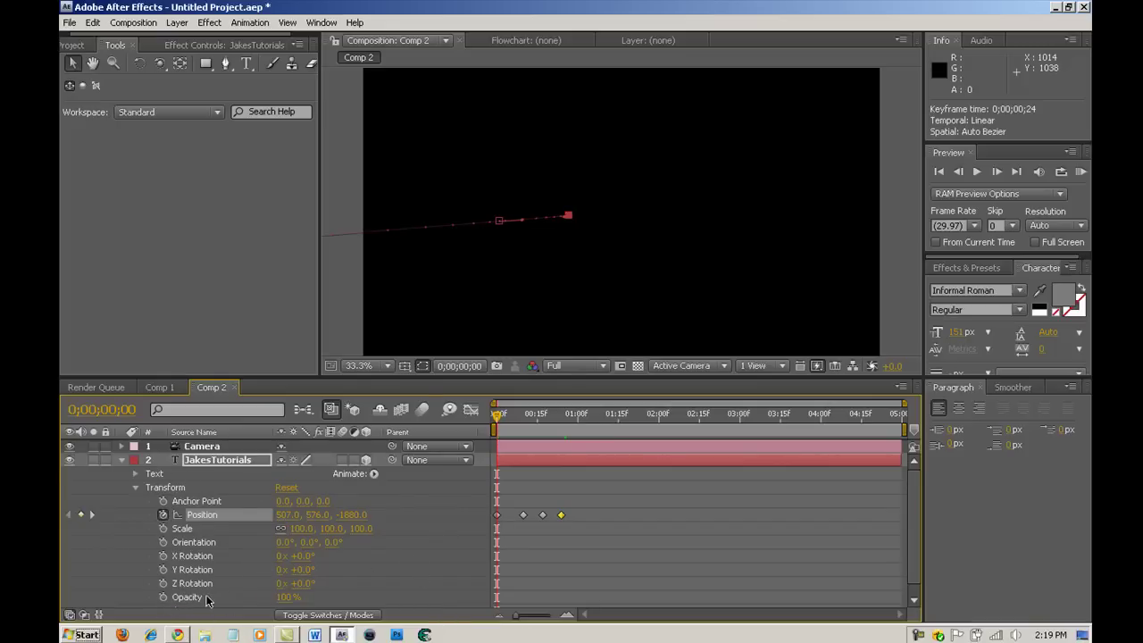
Step: Add an Opacity keyframe of 100% to JakesTutorials at the third Position keyframe, 0;00;00;17
left_click(500, 415)
left_click_drag(509, 422, 546, 433)
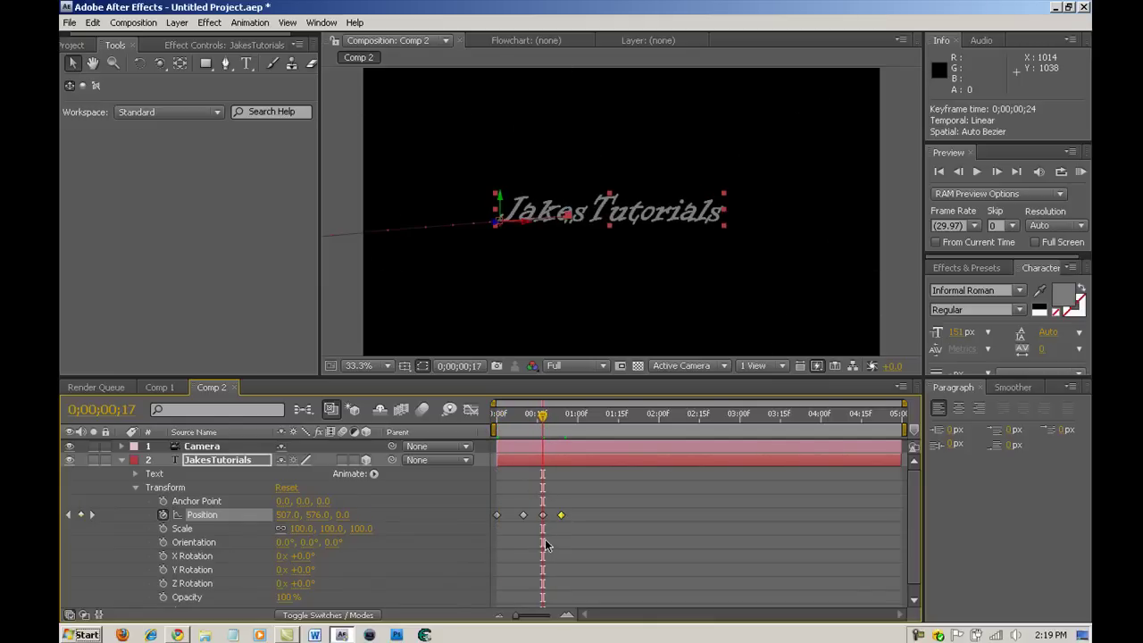
left_click(163, 596)
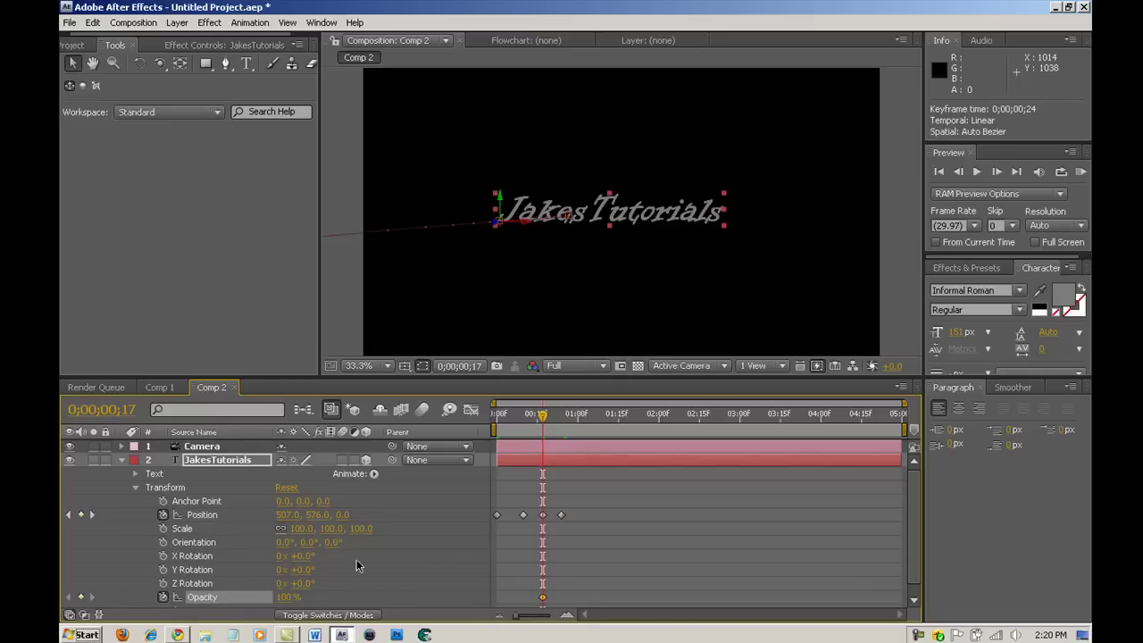
Step: Set the JakesTutorials opacity to 0% at 0;00;00;22 and scrub around the fade-out
left_click_drag(545, 420, 559, 419)
left_click(288, 597)
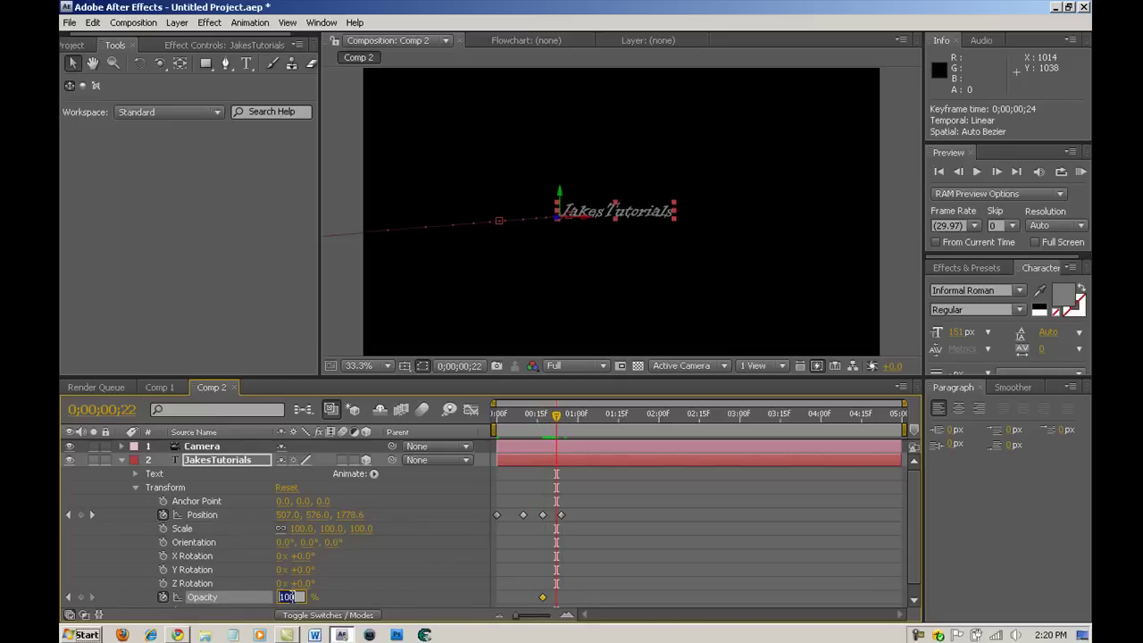
type("0")
key("Return")
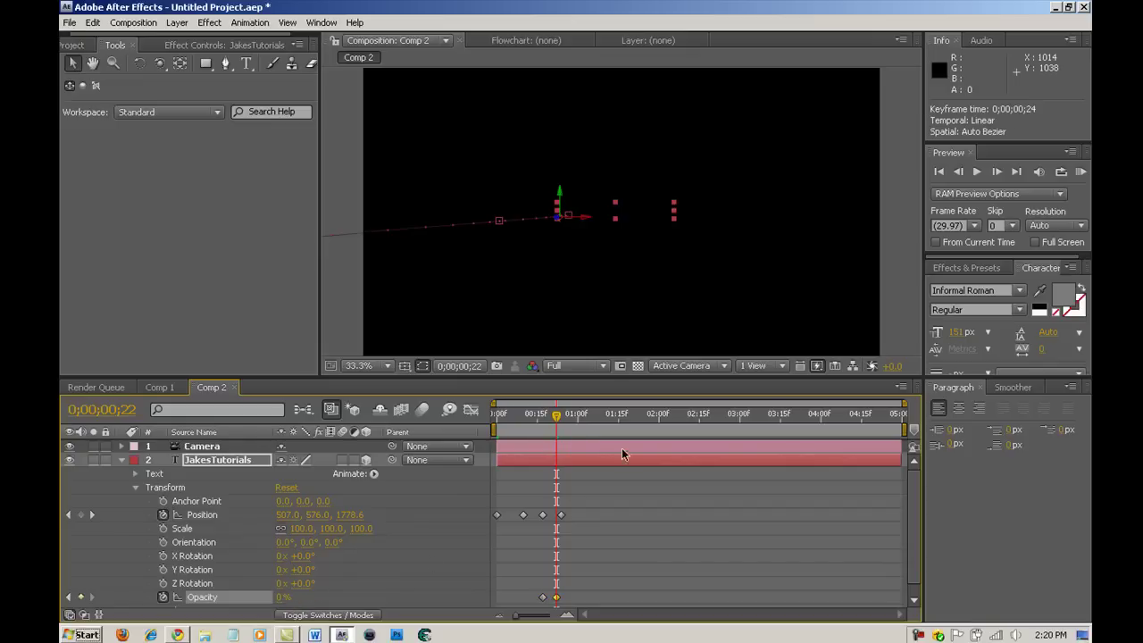
mouse_move(554, 421)
left_mouse_down()
mouse_move(529, 416)
mouse_move(560, 411)
left_mouse_up()
left_click_drag(557, 417, 560, 486)
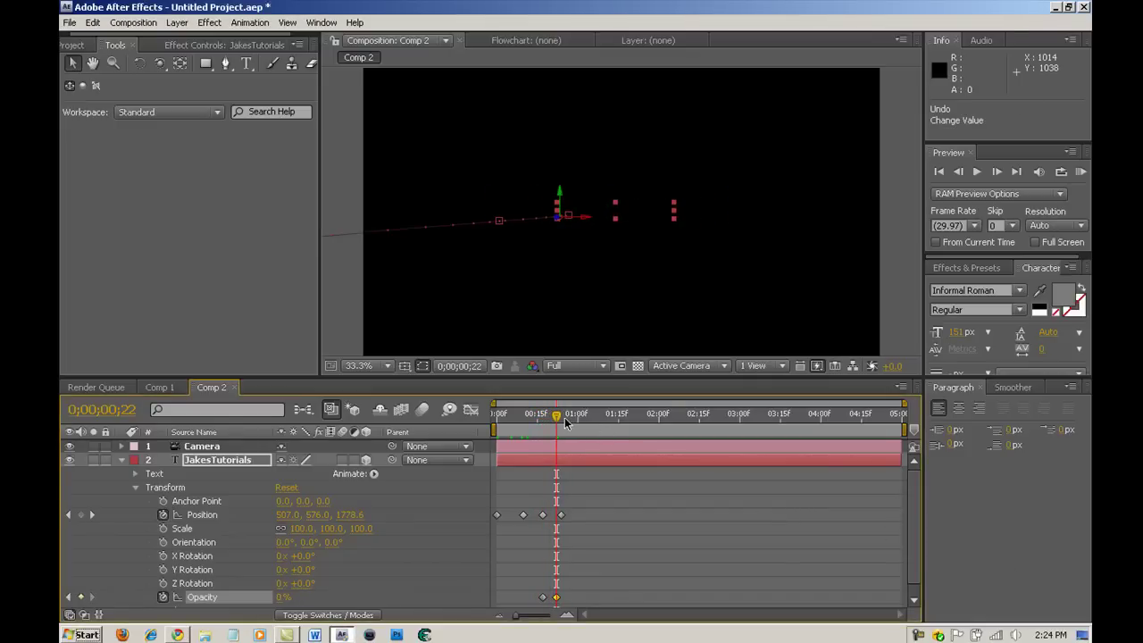
Step: Apply Easy Ease to the second Position keyframe of JakesTutorials at 0;00;00;10
left_click_drag(559, 420, 515, 426)
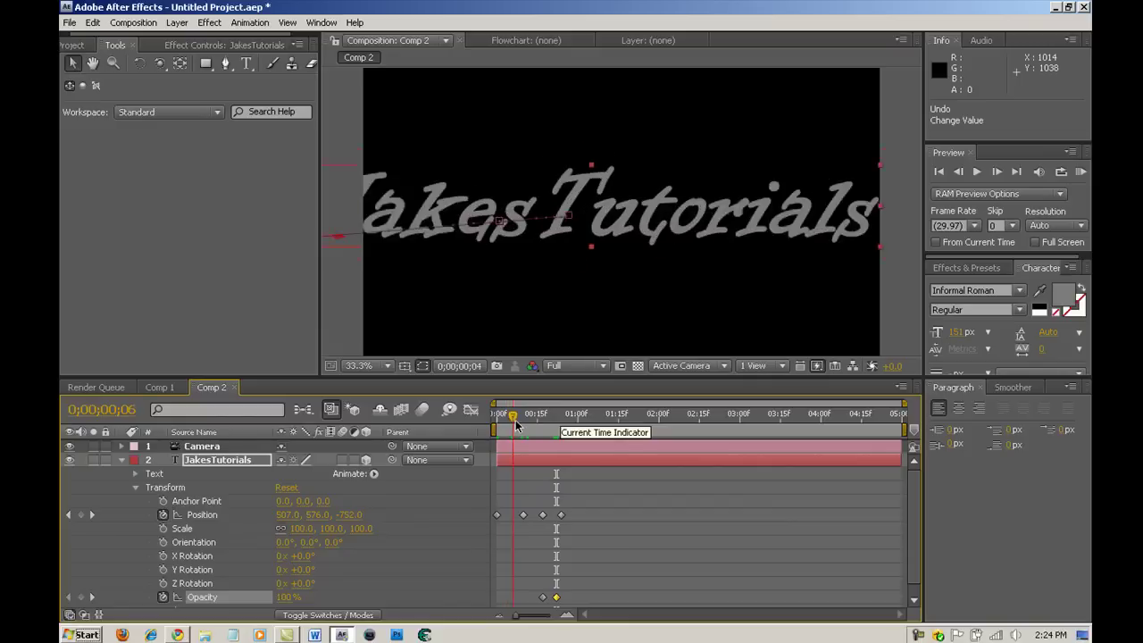
left_click(523, 515)
left_click_drag(518, 421, 524, 423)
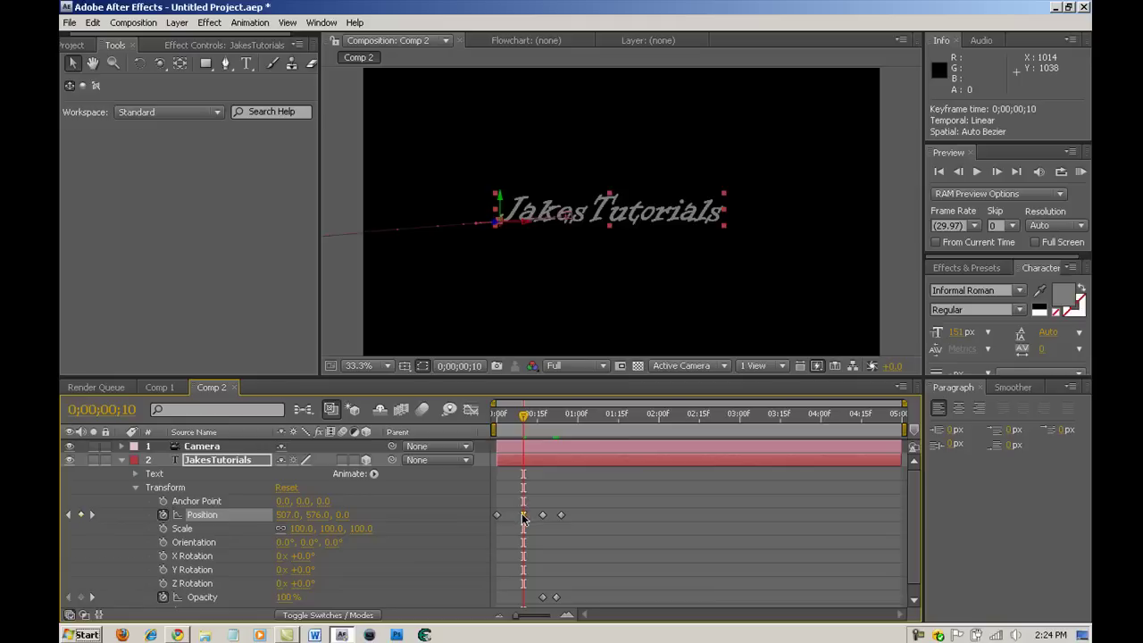
mouse_move(524, 518)
left_click(520, 640)
left_click(969, 541)
left_click(678, 636)
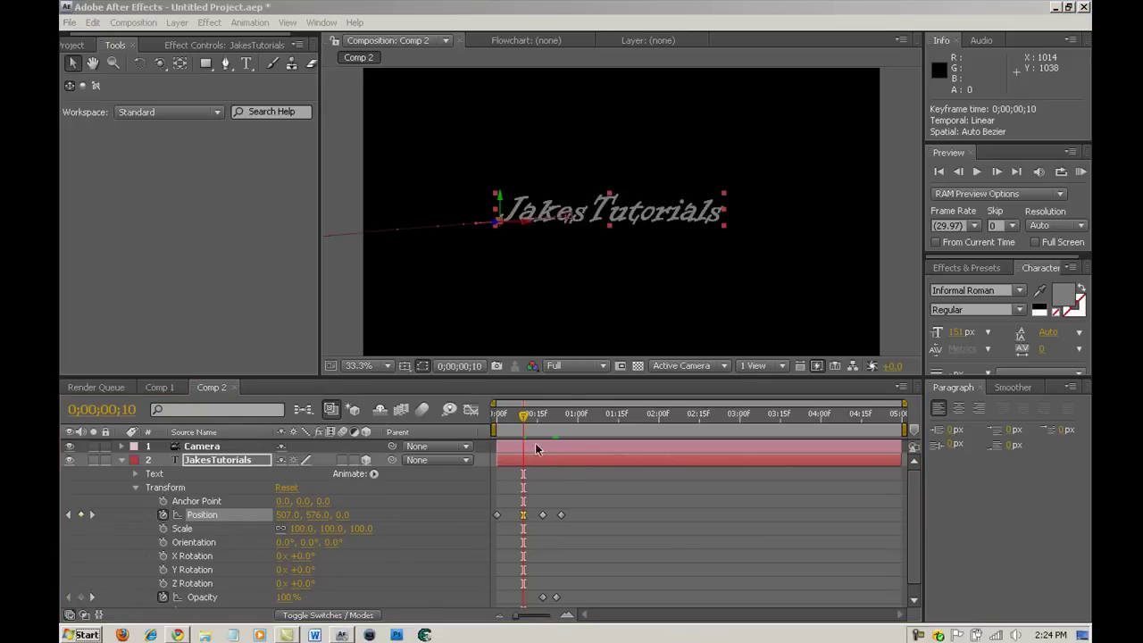
mouse_move(527, 427)
left_mouse_down()
mouse_move(540, 427)
mouse_move(512, 431)
mouse_move(562, 429)
mouse_move(529, 441)
left_mouse_up()
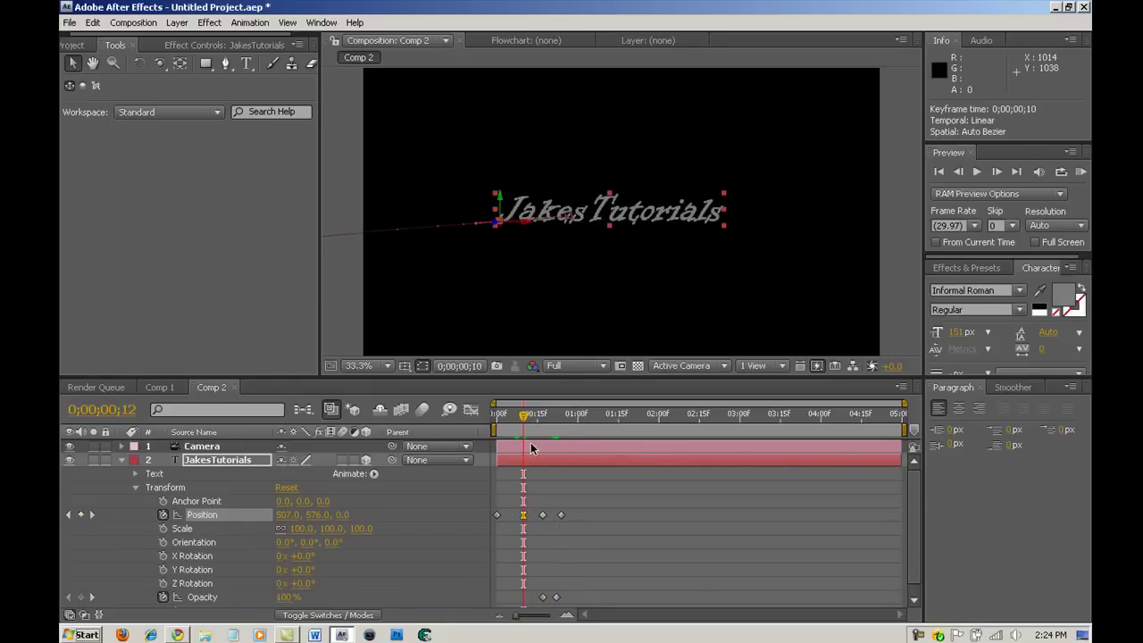
left_click(529, 638)
left_click(341, 635)
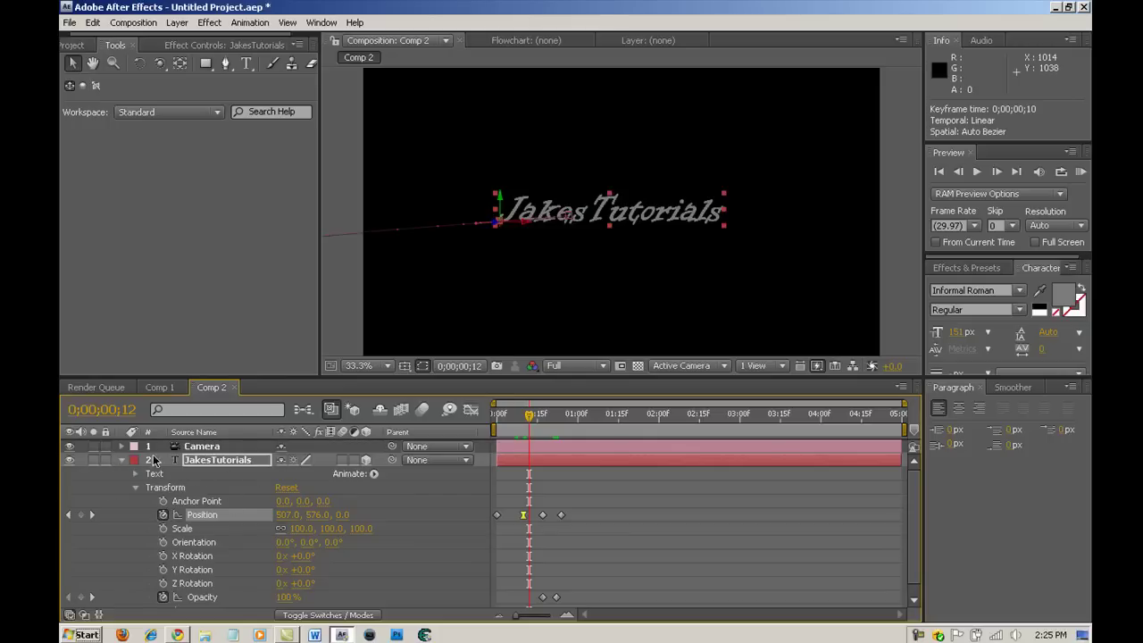
Step: Collapse the JakesTutorials layer's properties and duplicate the layer three times
left_click(123, 459)
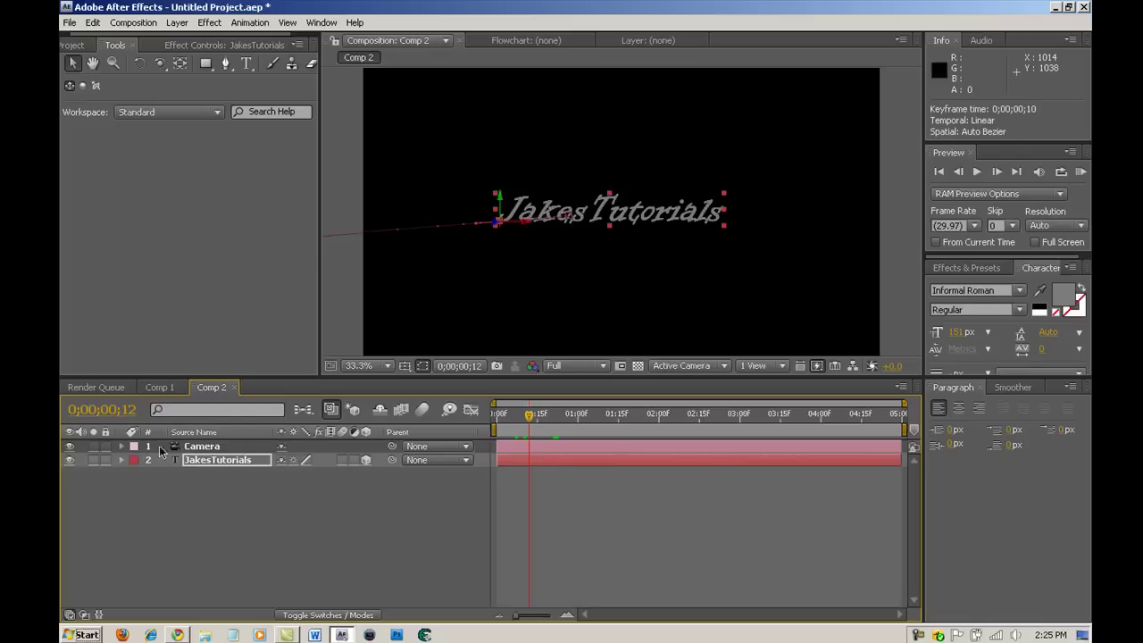
left_click(212, 460)
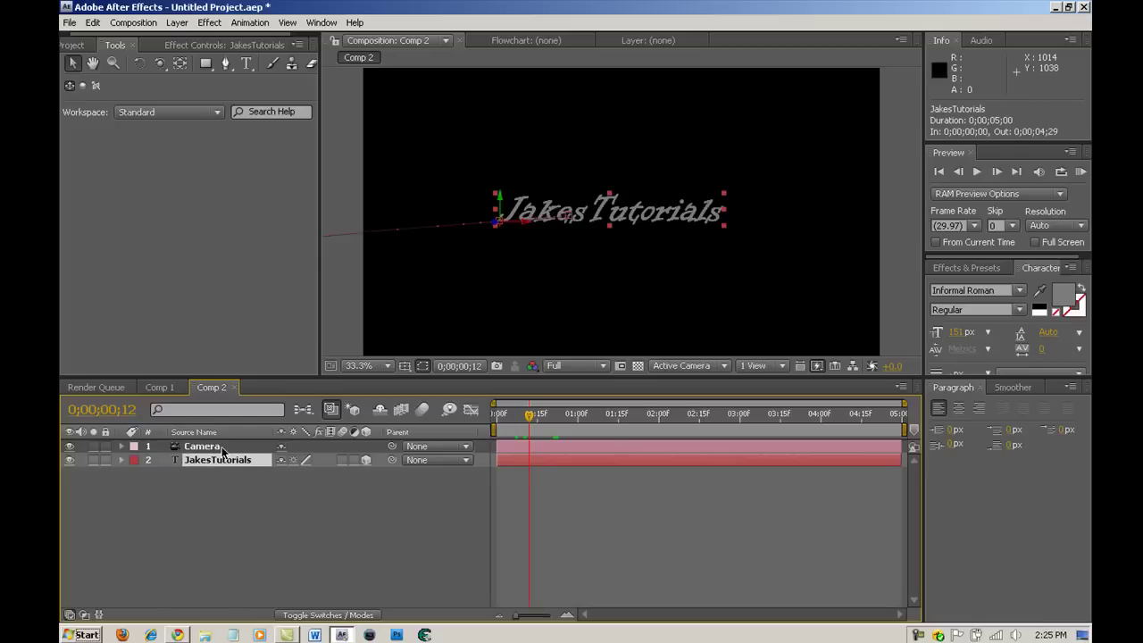
key("ctrl+d")
key("ctrl+d")
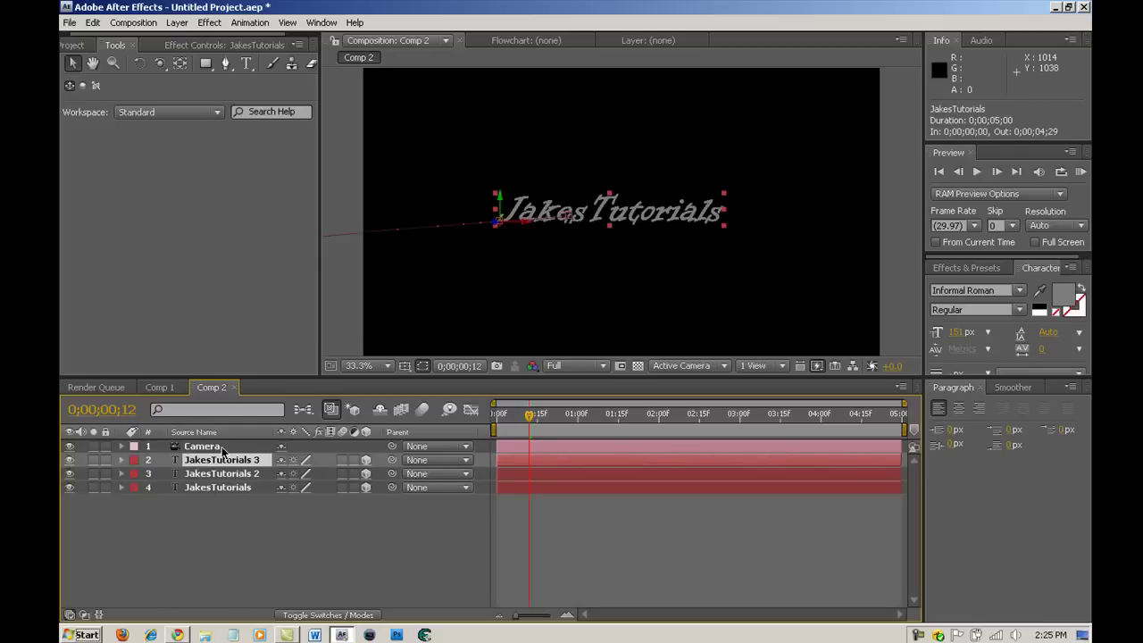
key("ctrl+d")
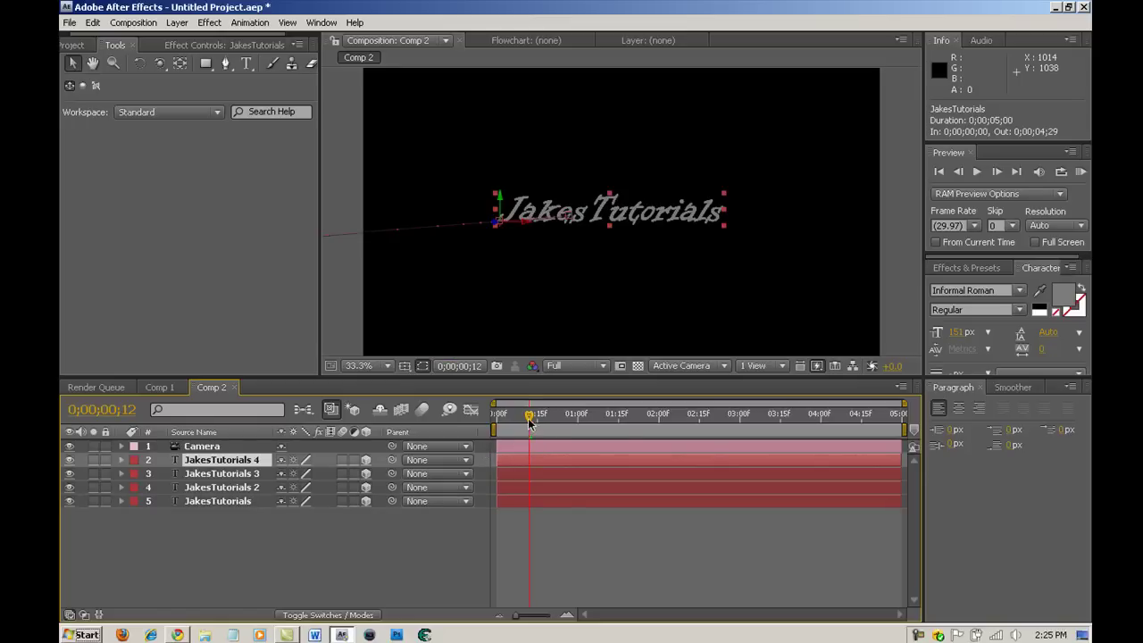
Step: Select all four text layers, reveal their keyframed Position and Opacity properties, and enlarge the timeline so every row fits
mouse_move(531, 422)
left_mouse_down()
mouse_move(493, 422)
mouse_move(608, 416)
mouse_move(498, 429)
mouse_move(540, 427)
left_mouse_up()
left_click(231, 501)
left_click(237, 491, "ctrl")
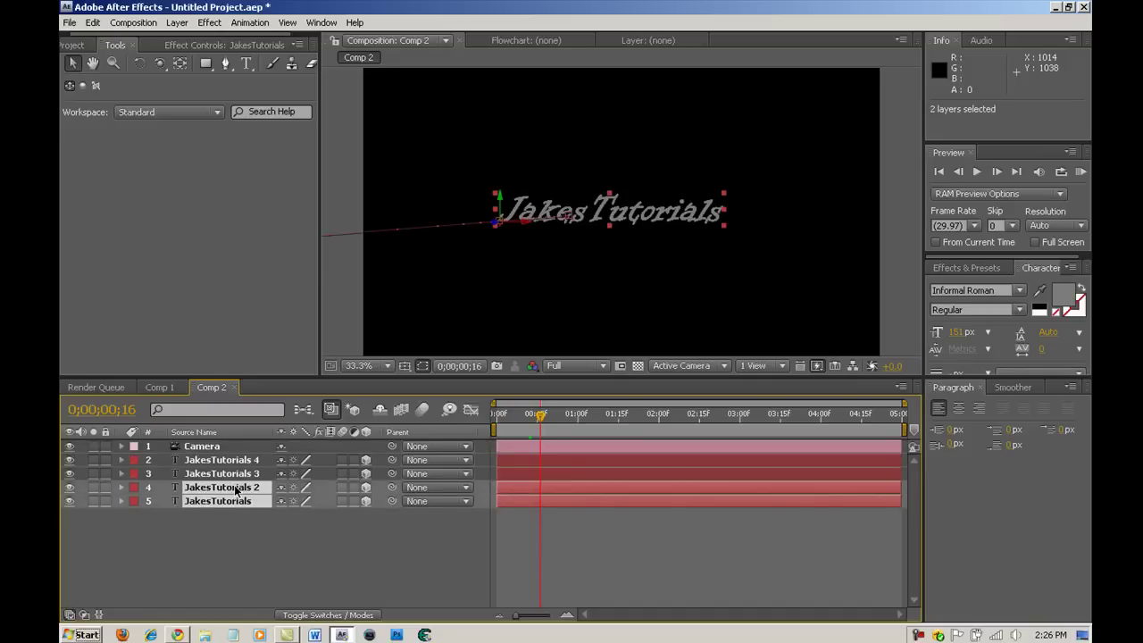
left_click(229, 512)
left_click(230, 502)
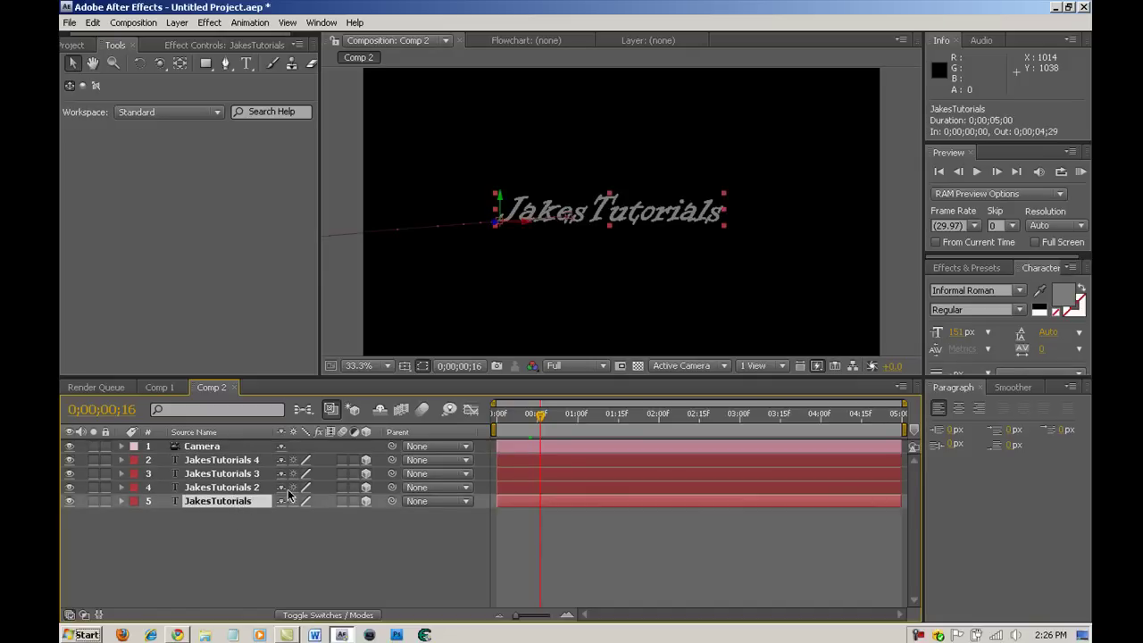
left_click(227, 488, "ctrl")
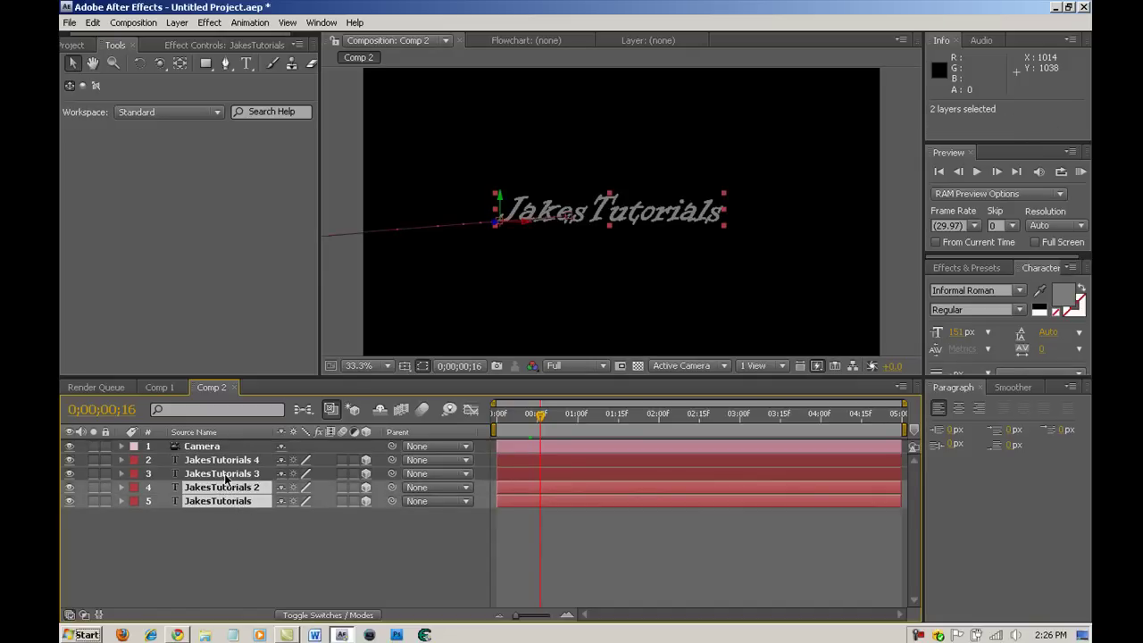
left_click(228, 473, "ctrl")
left_click(227, 460, "ctrl")
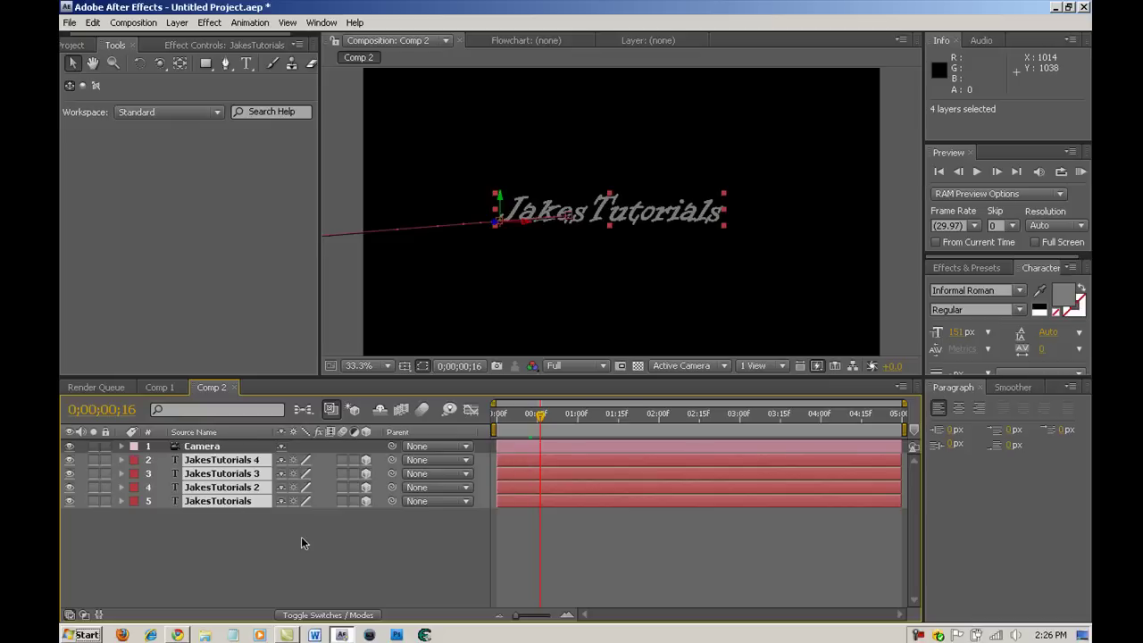
key("u")
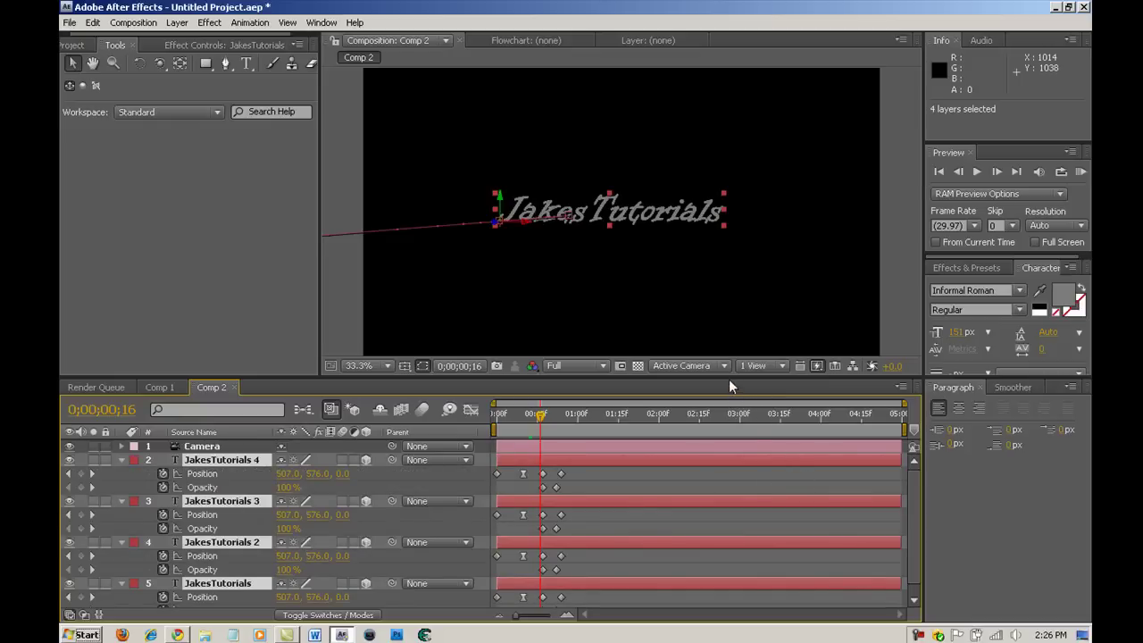
left_click_drag(728, 376, 728, 280)
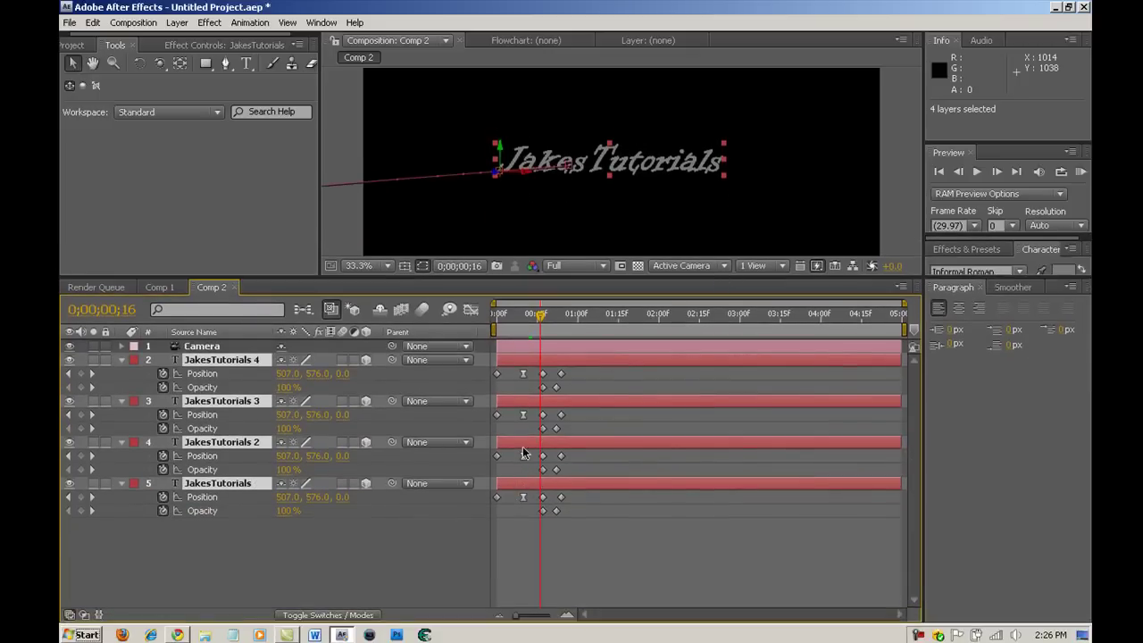
left_click_drag(529, 452, 539, 451)
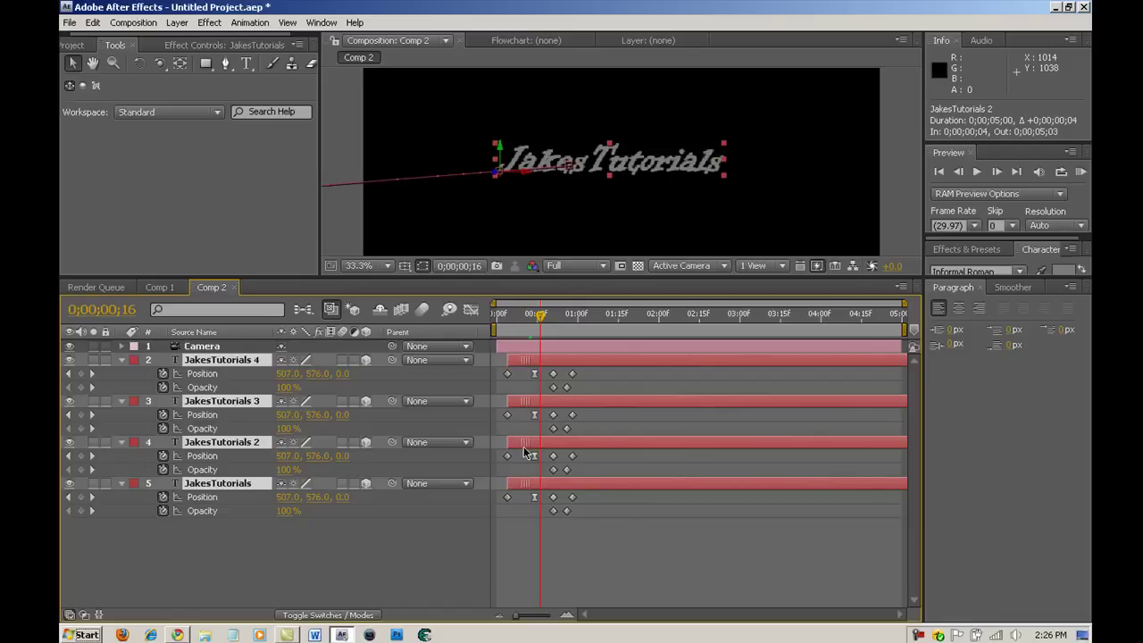
key("ctrl+z")
left_click(296, 558)
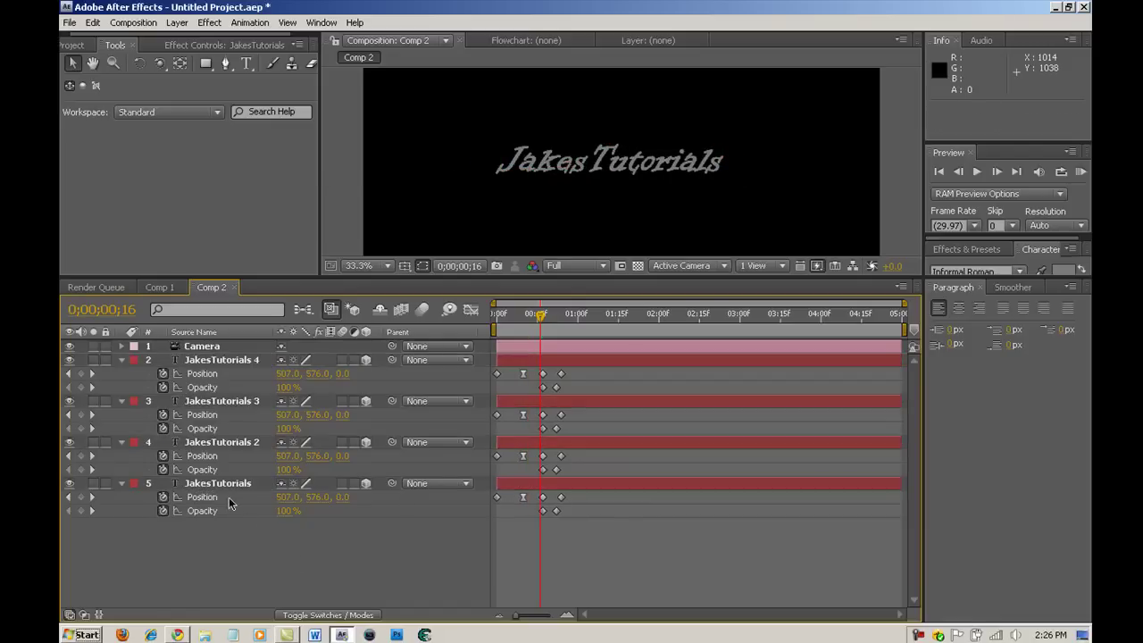
Step: Stagger JakesTutorials 2, 3 and 4 to start at 0;00;00;24, 0;00;01;19 and 0;00;02;14, and scrub through the sequence
left_click(233, 442)
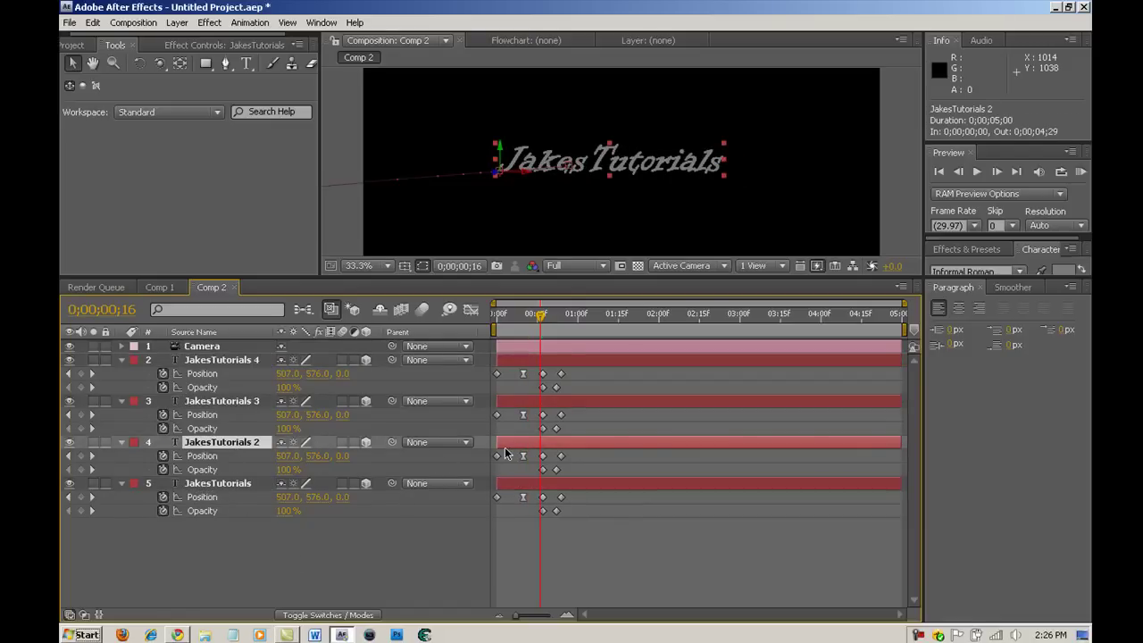
left_click_drag(502, 446, 567, 448)
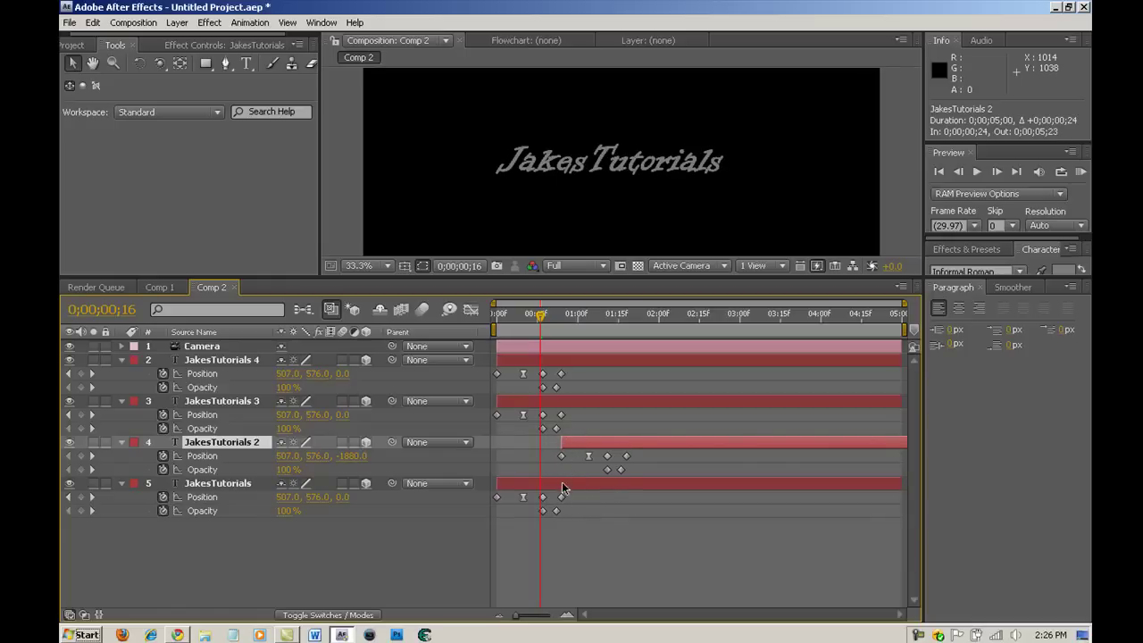
left_click(241, 404)
left_click_drag(500, 401, 632, 416)
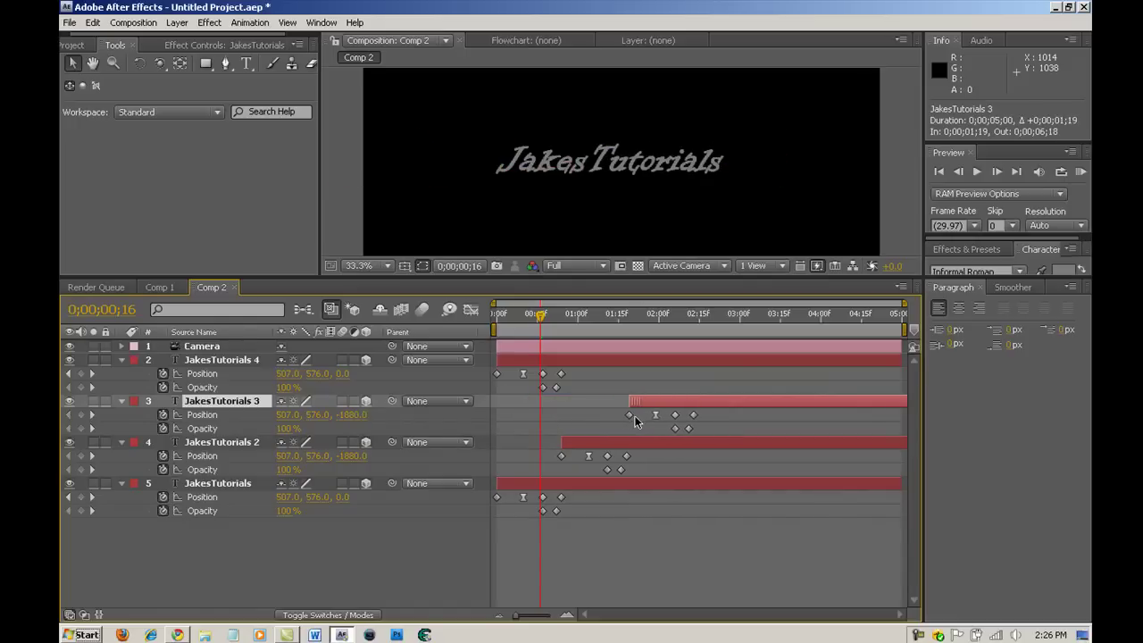
left_click(226, 357)
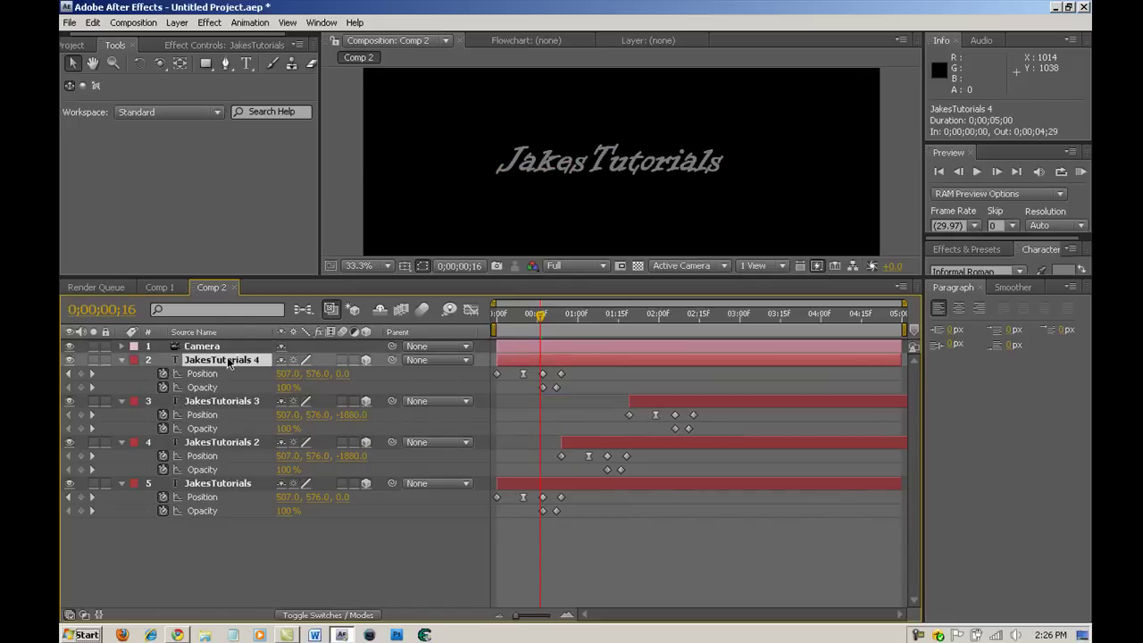
left_click_drag(506, 366, 701, 376)
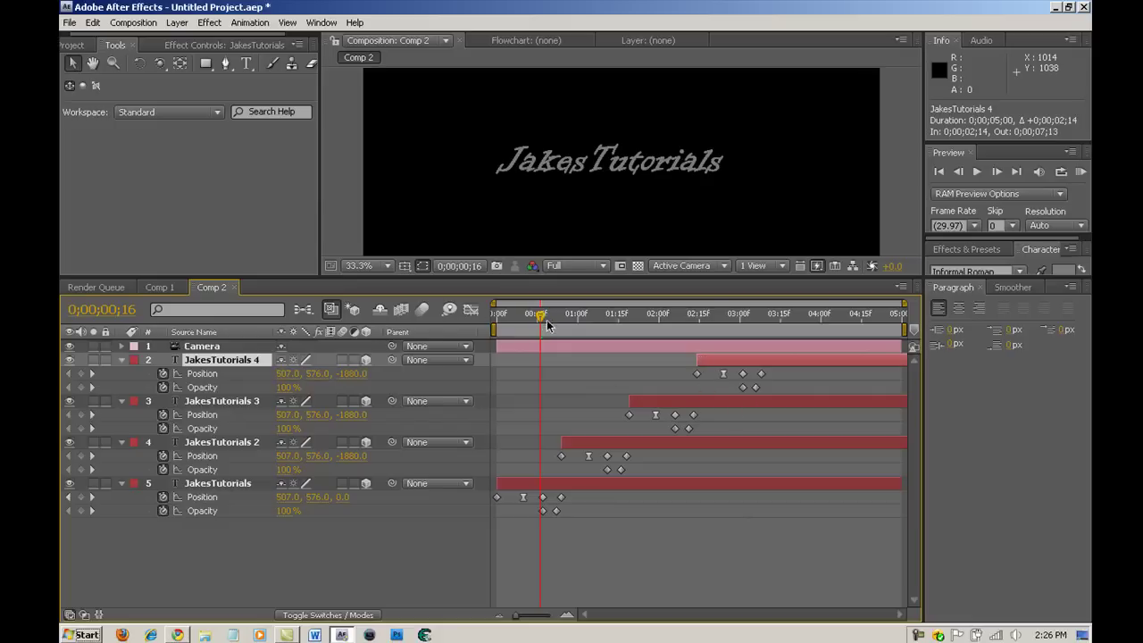
left_click_drag(539, 314, 737, 331)
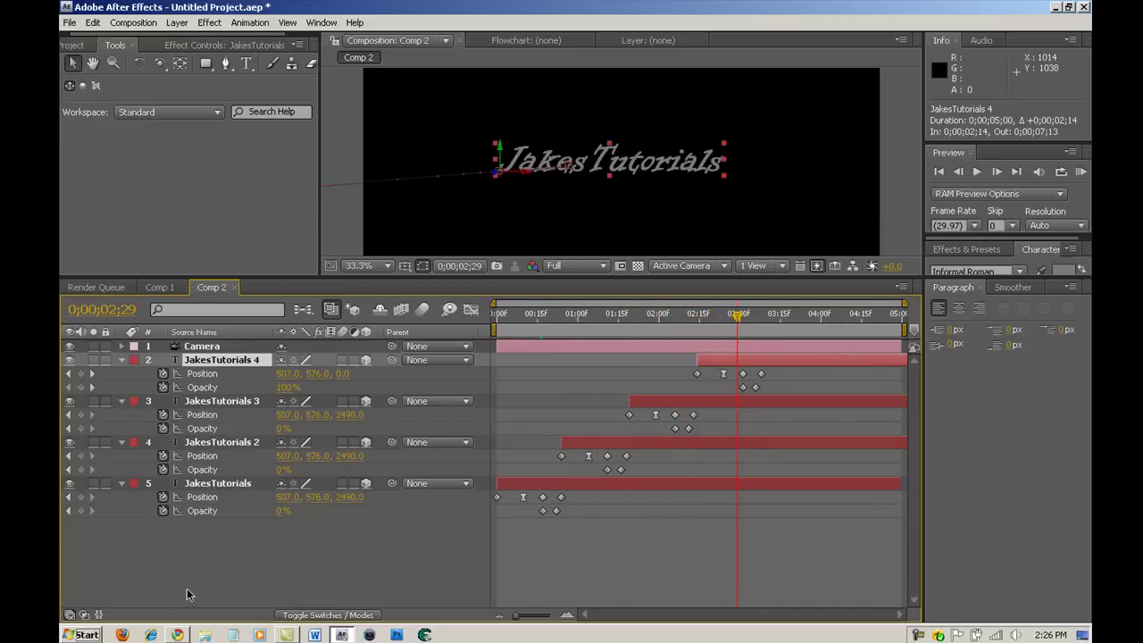
left_click(187, 589)
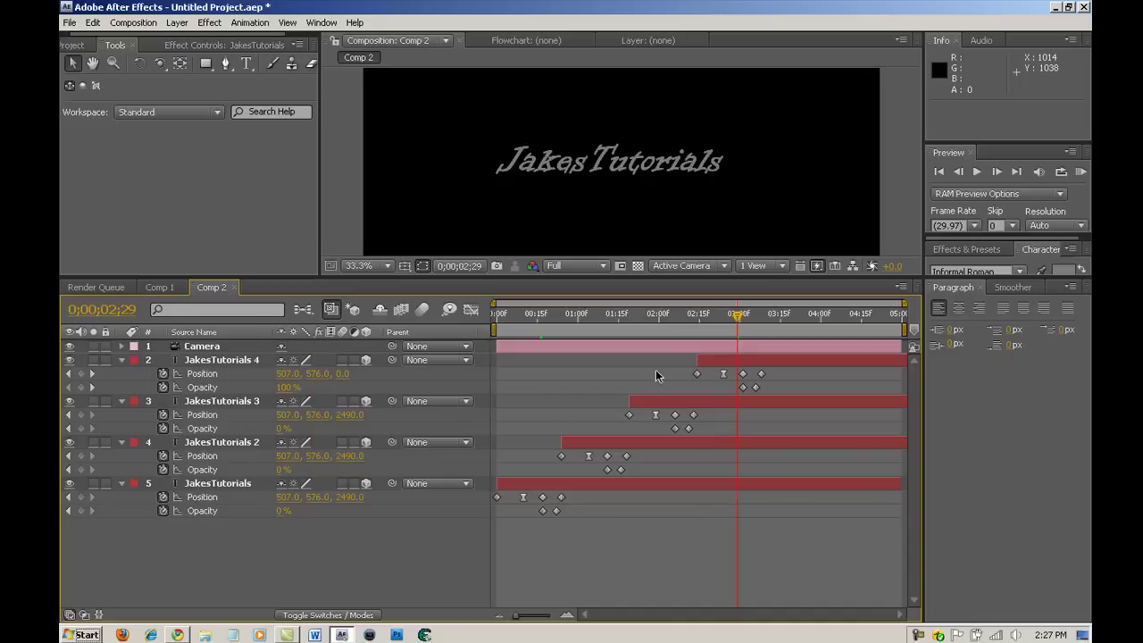
Step: Remove "Jakes" from the JakesTutorials 2 text at 0;00;01;07 so that it reads "Tutorials"
left_click_drag(737, 326, 597, 347)
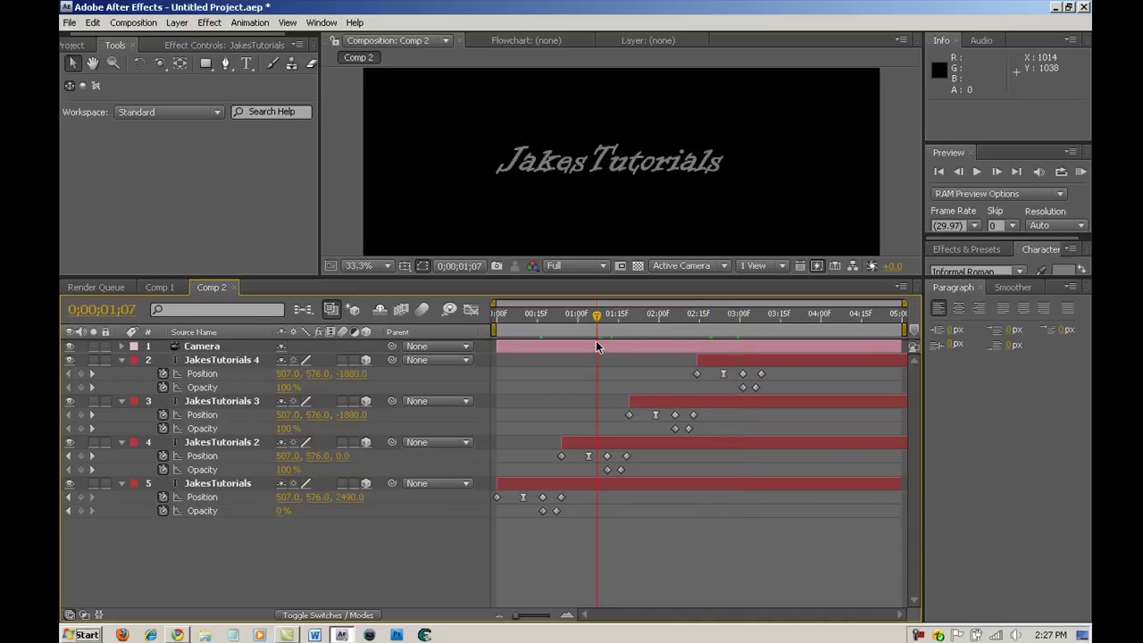
double_click(247, 444)
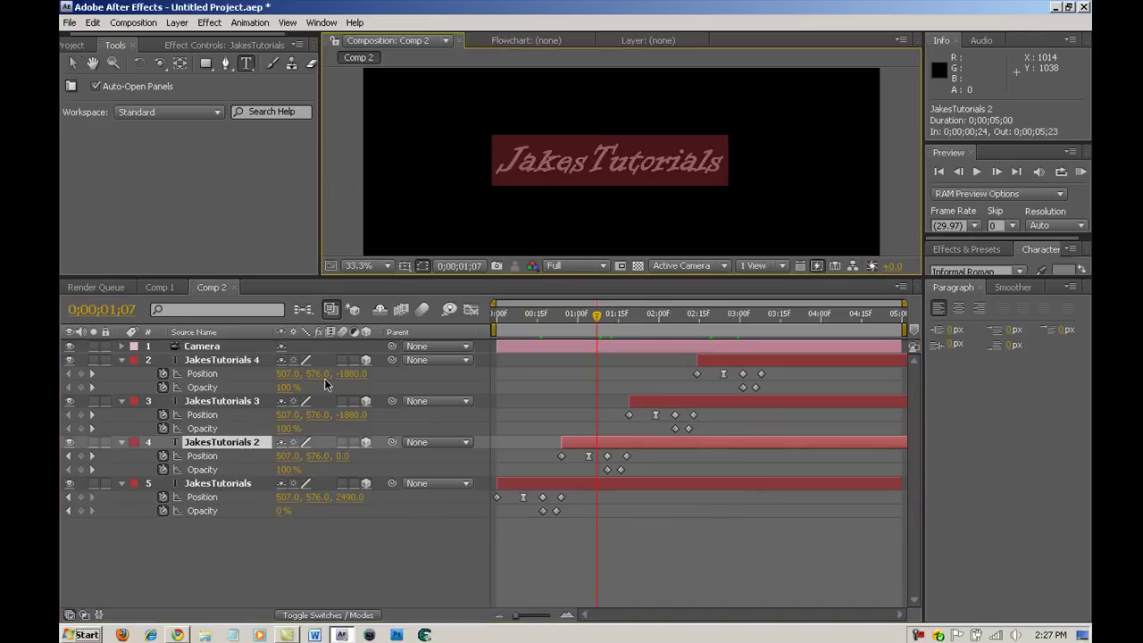
key("Home")
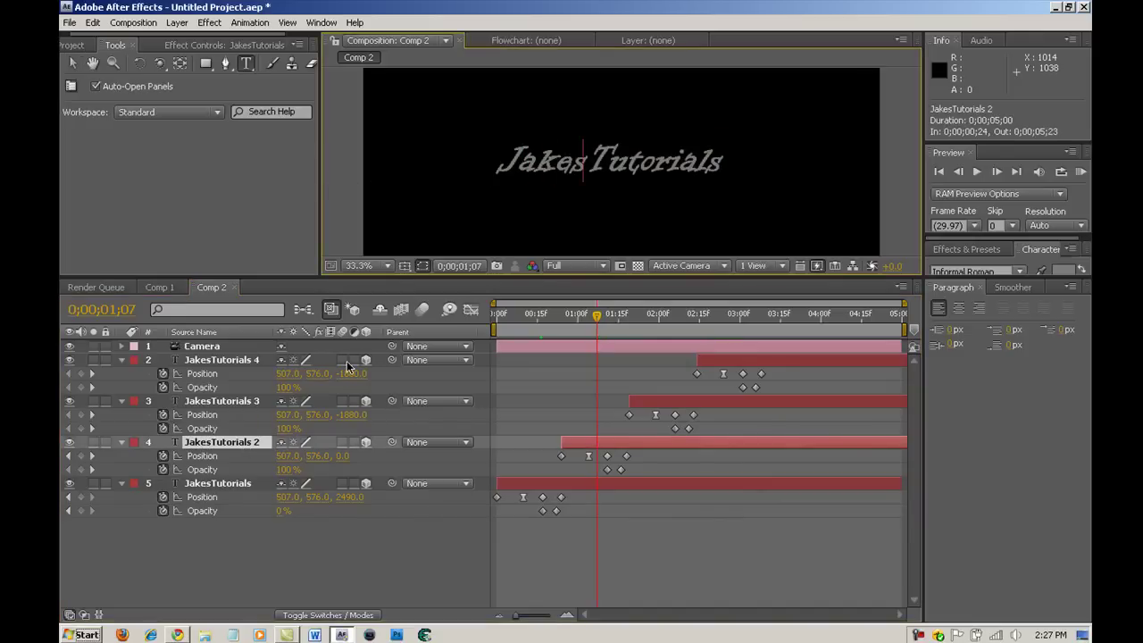
key("BackSpace")
key("BackSpace")
key("BackSpace")
key("BackSpace")
key("BackSpace")
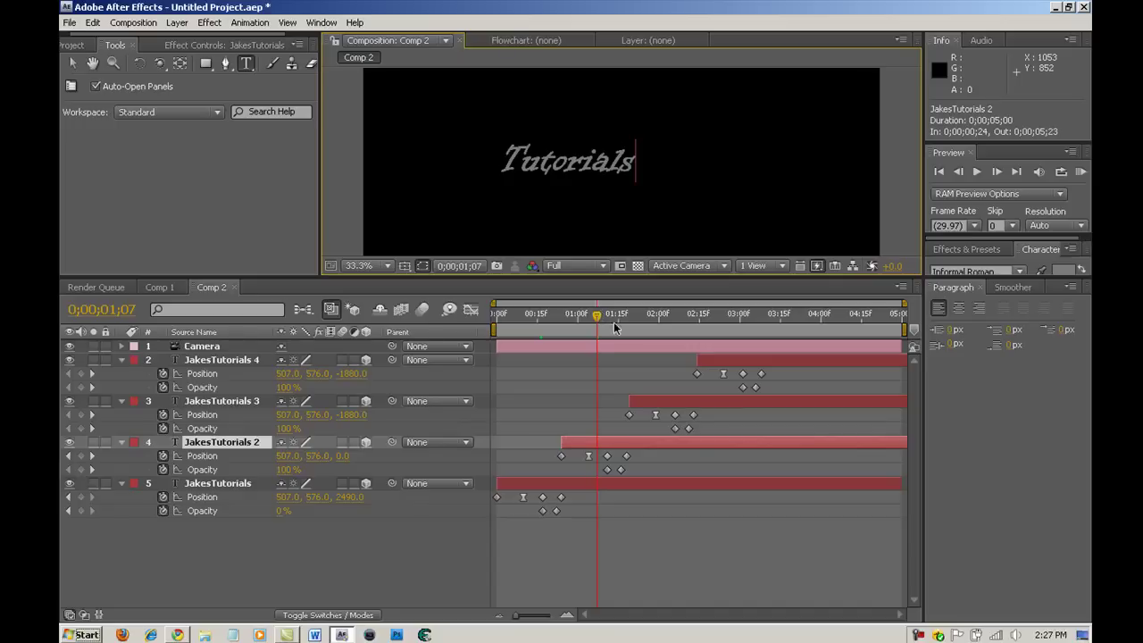
Step: Replace the text of JakesTutorials 3 with "Help" at 0;00;01;26
left_click(648, 317)
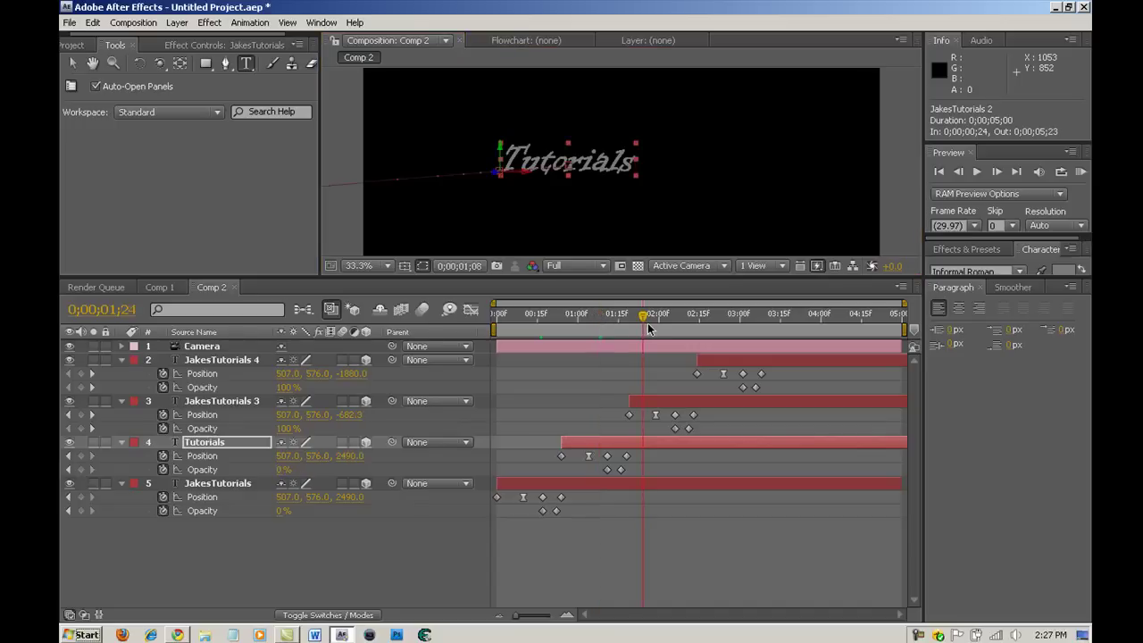
left_click(213, 403)
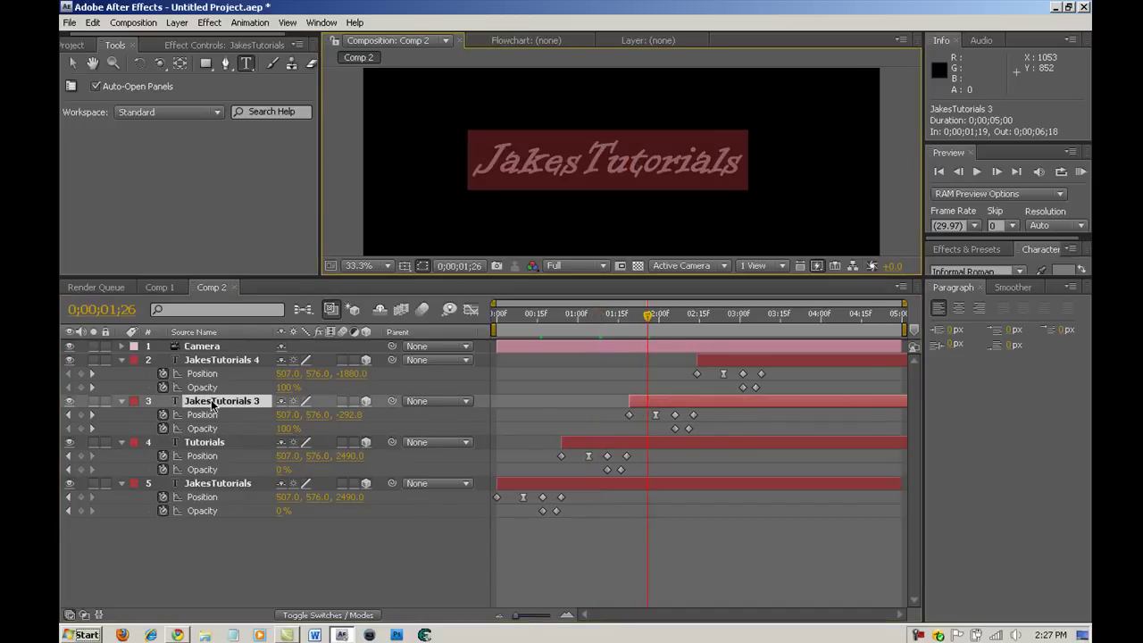
left_click(224, 401)
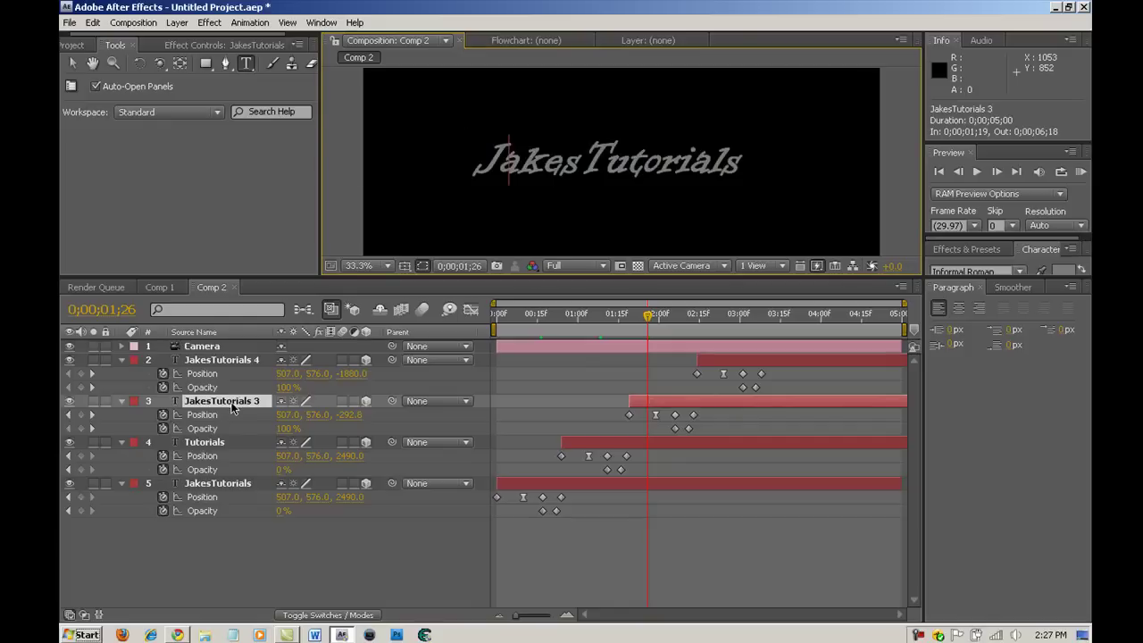
type("Help")
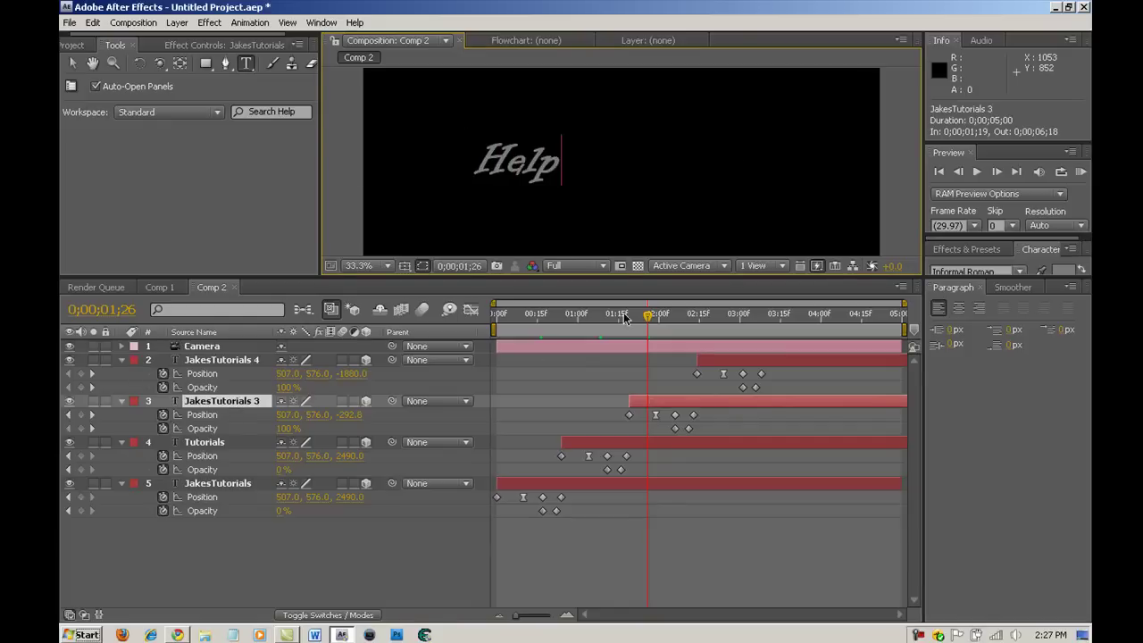
Step: Replace the text of JakesTutorials 4 with "Subscribe!" at 0;00;02;25 and scrub through the word sequence
left_click_drag(651, 321, 698, 316)
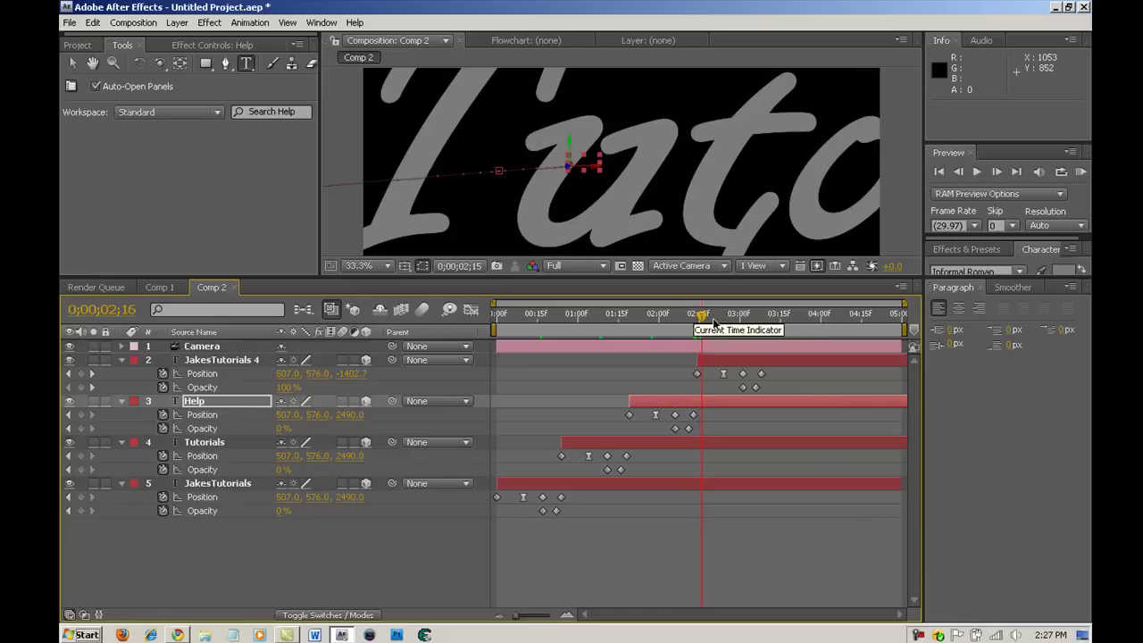
left_click_drag(717, 319, 726, 319)
left_click(235, 362)
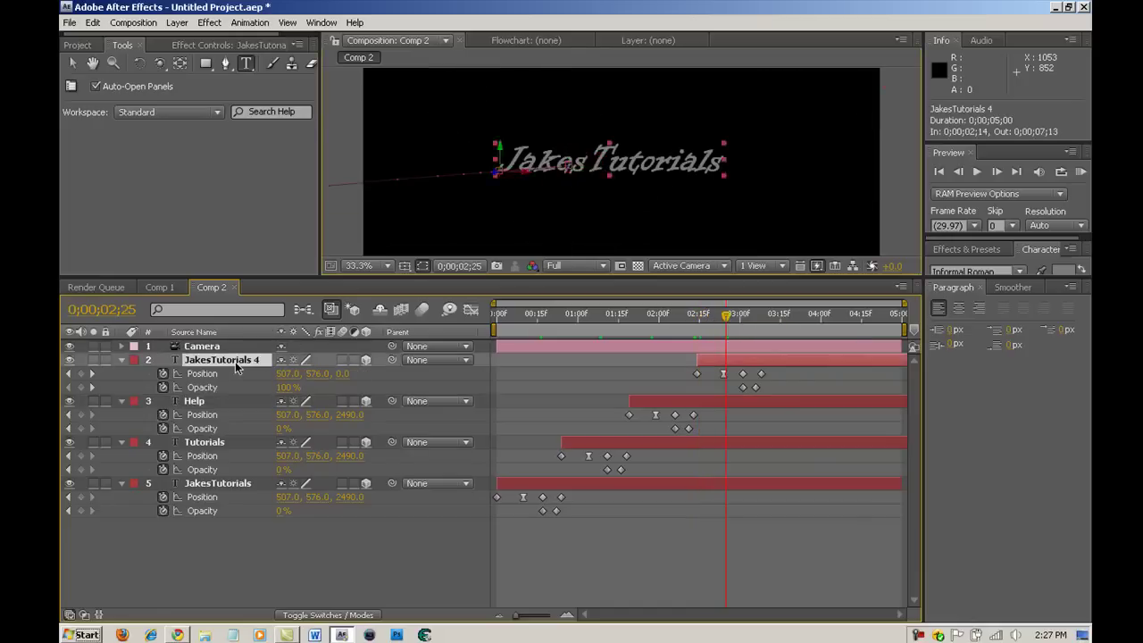
type("Subscribe!")
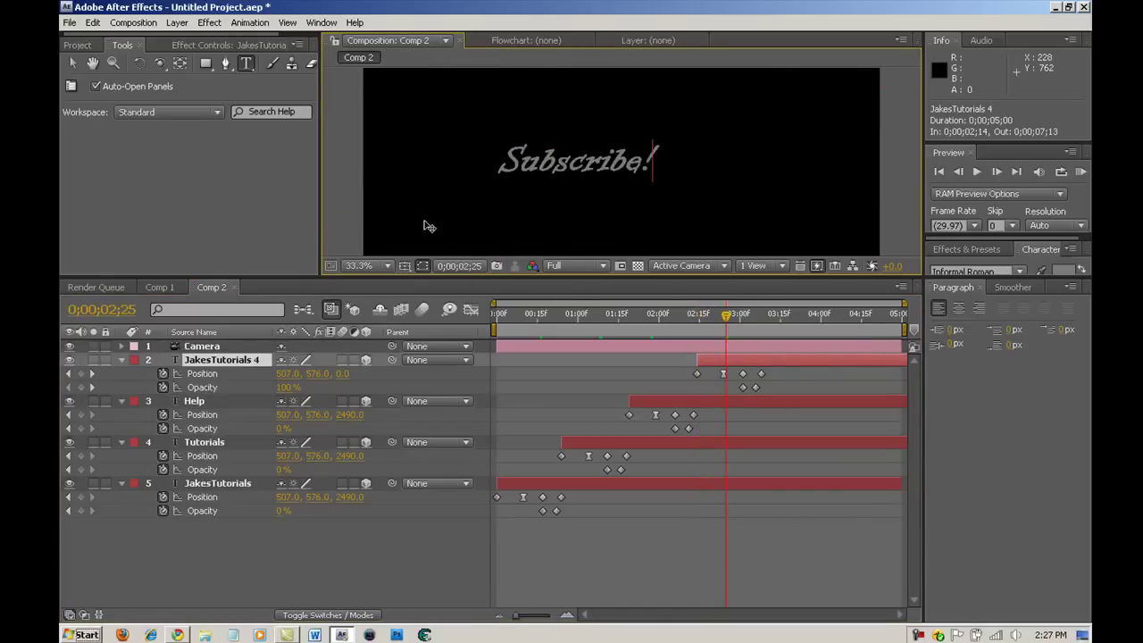
left_click_drag(662, 319, 736, 345)
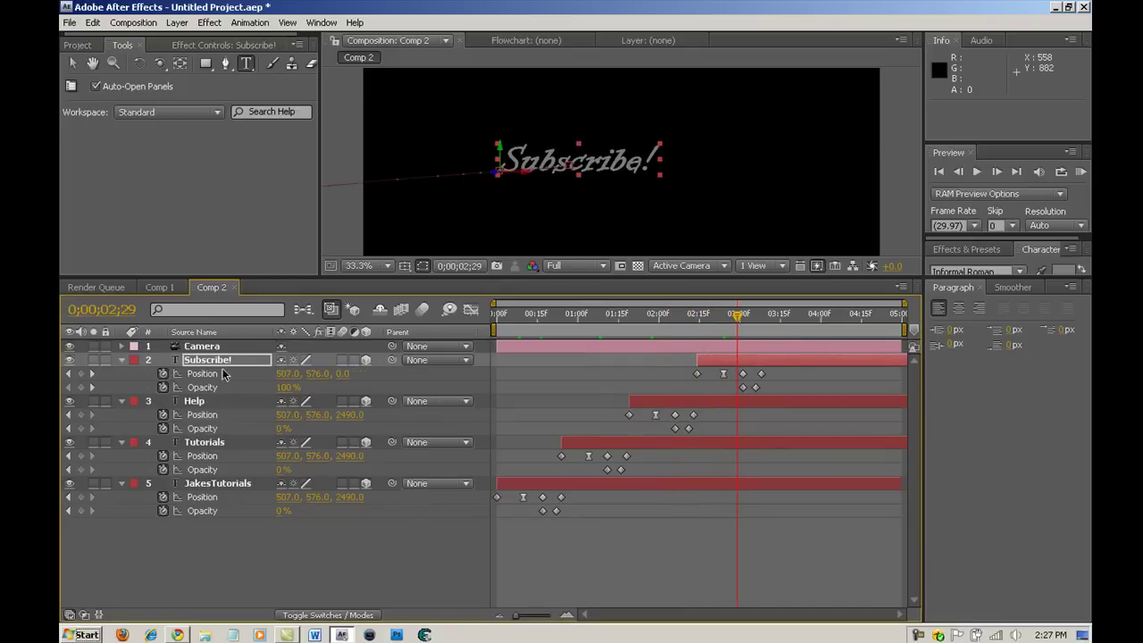
left_click(191, 538)
Step: Apply the Ramp effect to the JakesTutorials layer
left_click(219, 483)
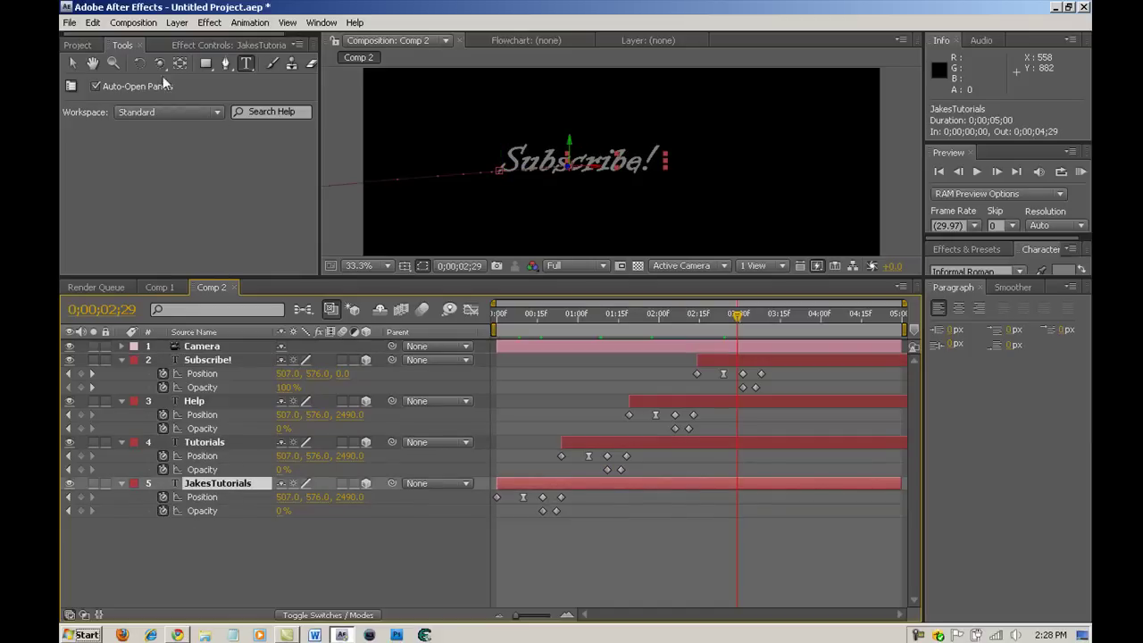
left_click(177, 22)
mouse_move(208, 176)
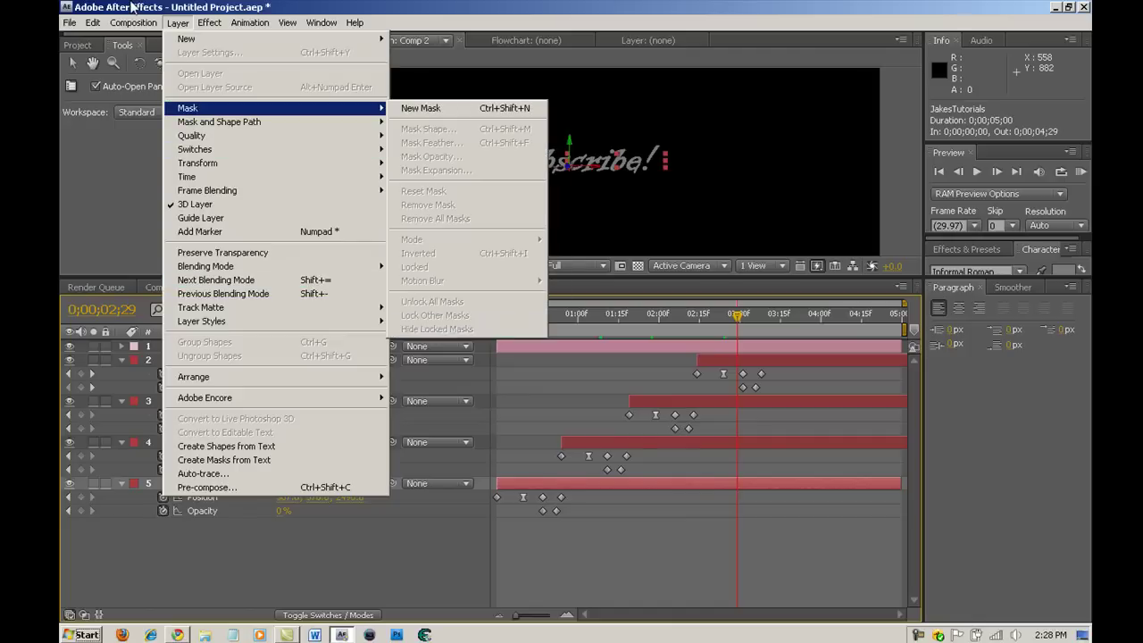
mouse_move(206, 24)
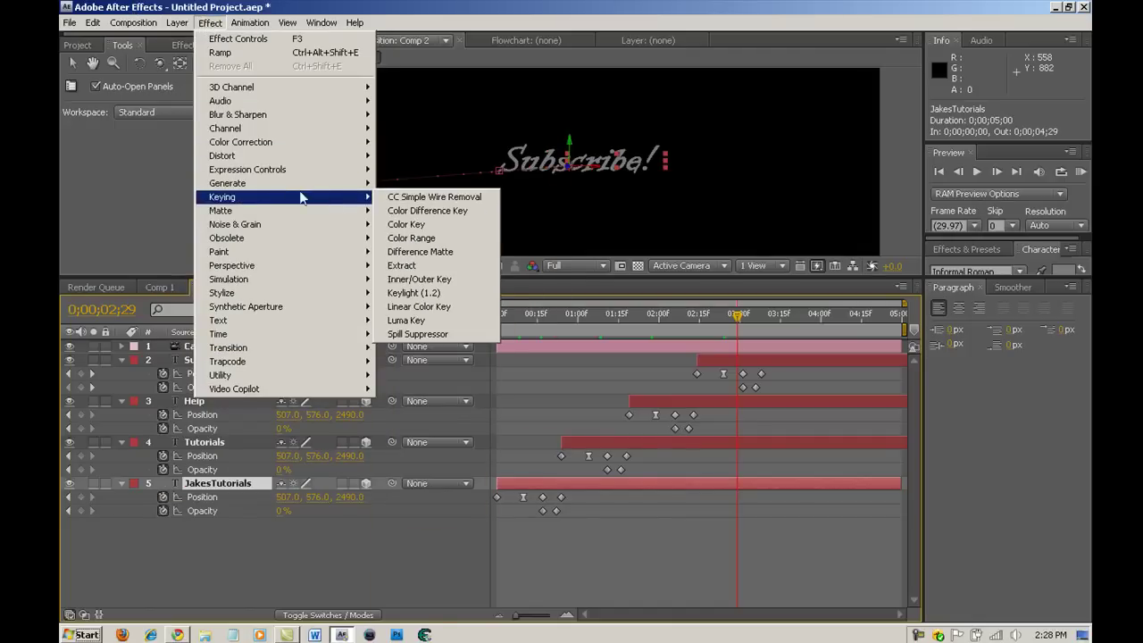
mouse_move(268, 183)
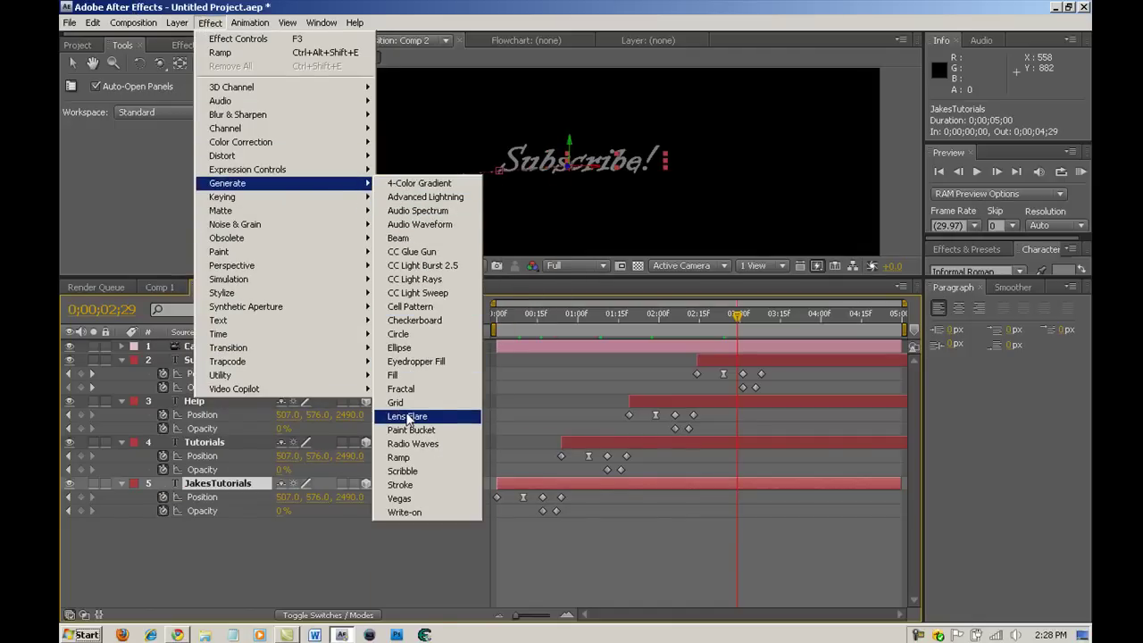
left_click(400, 457)
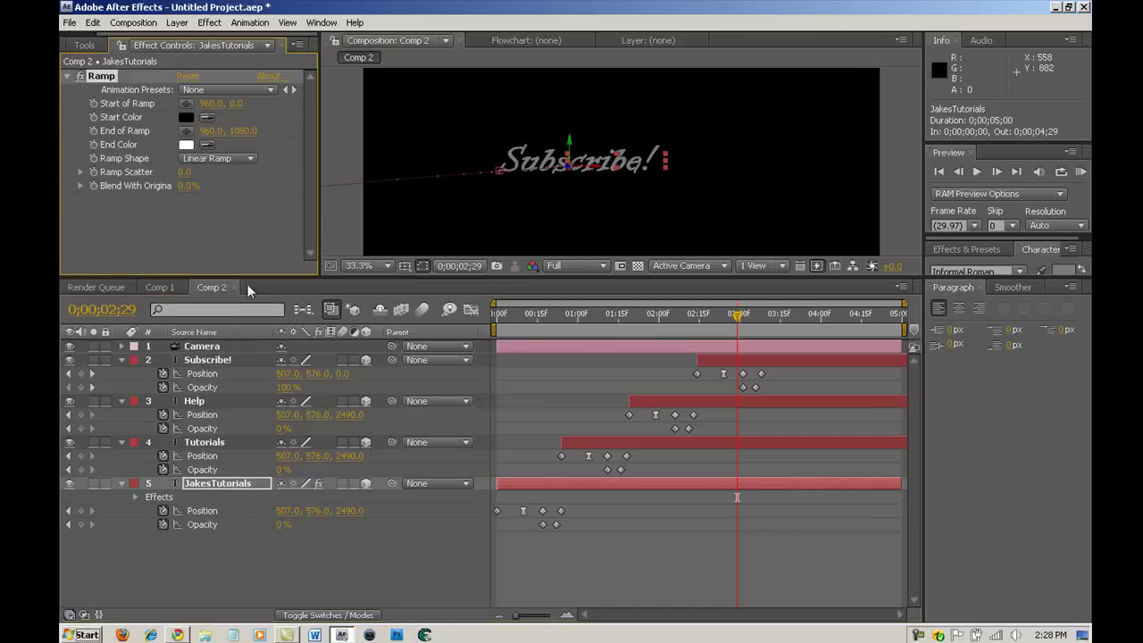
Step: Set the Ramp's start color to light gray B6B6B6 and its end color to black 000000
left_click(185, 117)
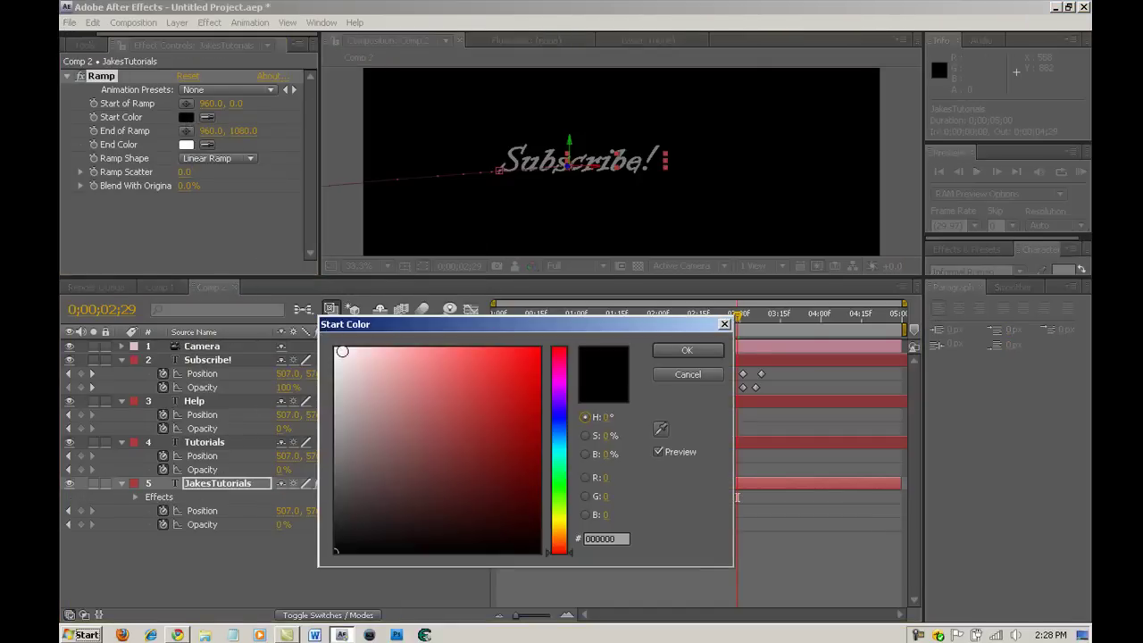
left_click_drag(342, 351, 326, 410)
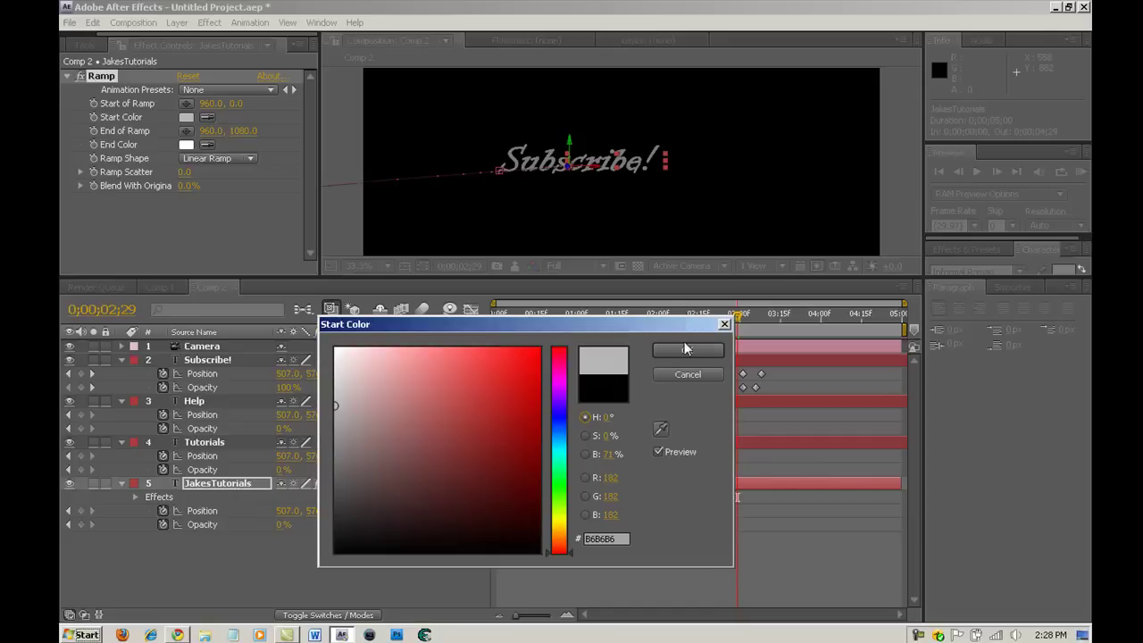
left_click(687, 350)
left_click(192, 144)
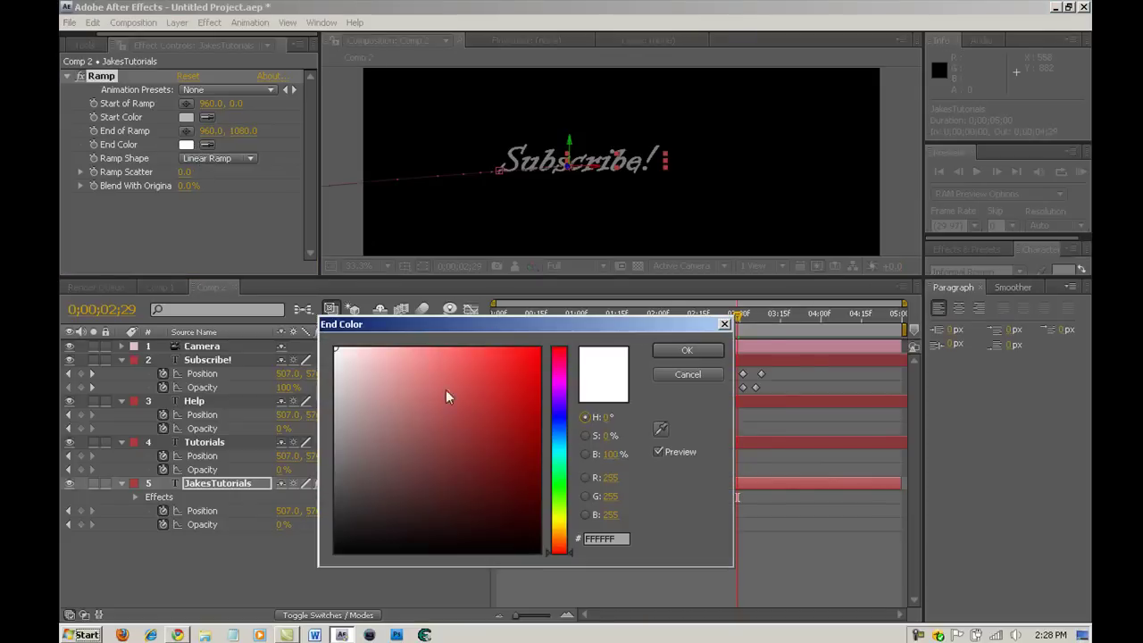
left_click_drag(426, 361, 334, 552)
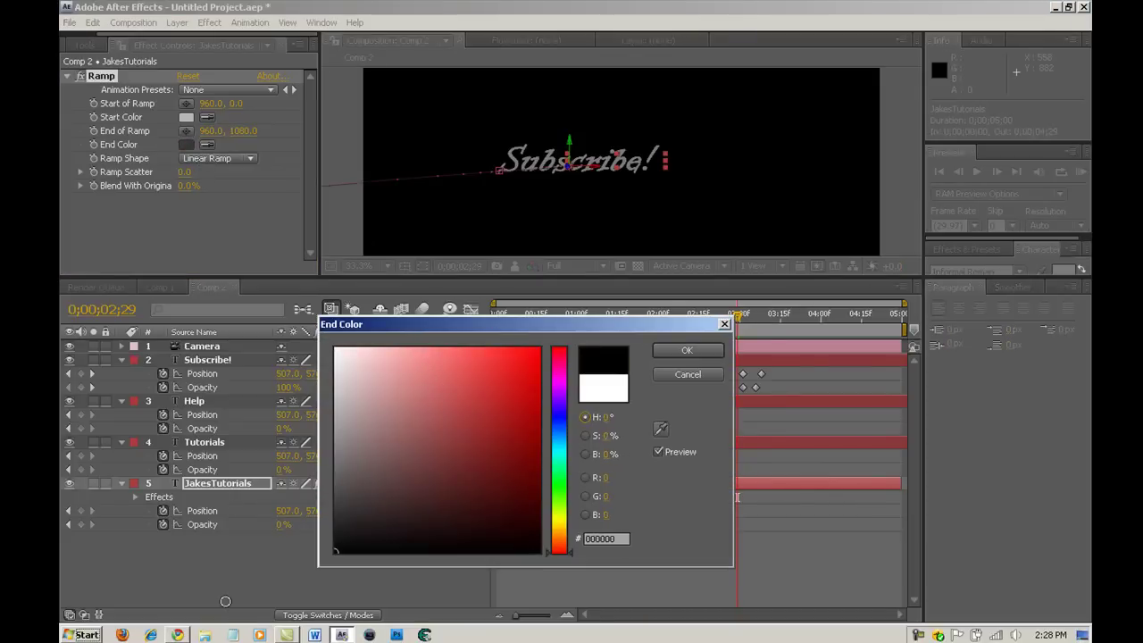
left_click(687, 350)
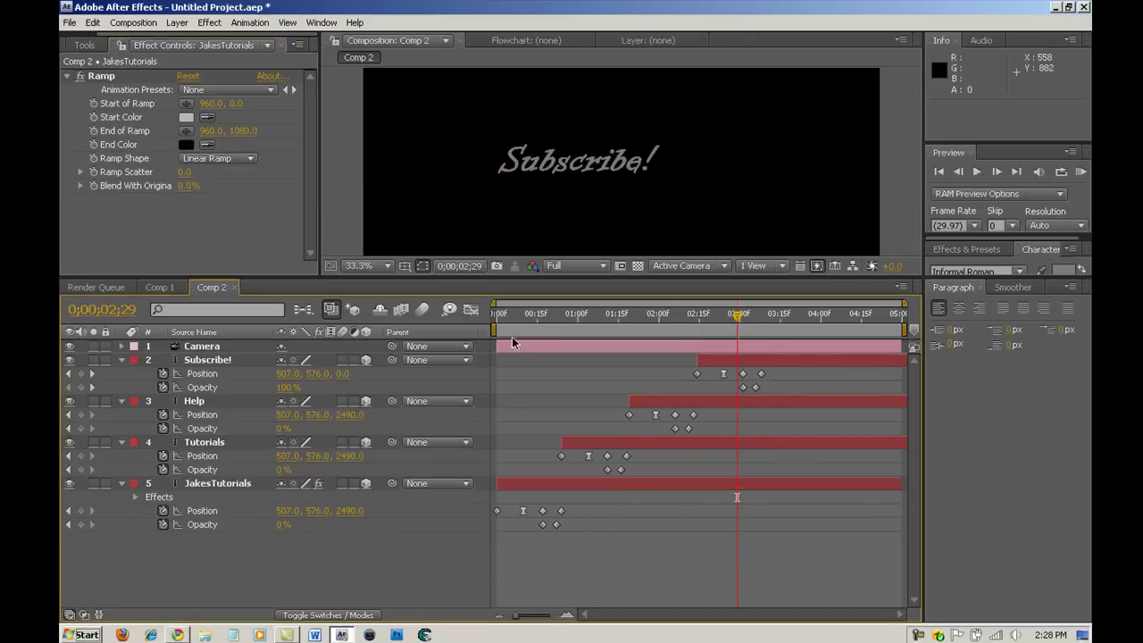
Step: Check the ramped JakesTutorials text at 0;00;00;06 and return the playhead to 0;00;00;00
left_click(511, 315)
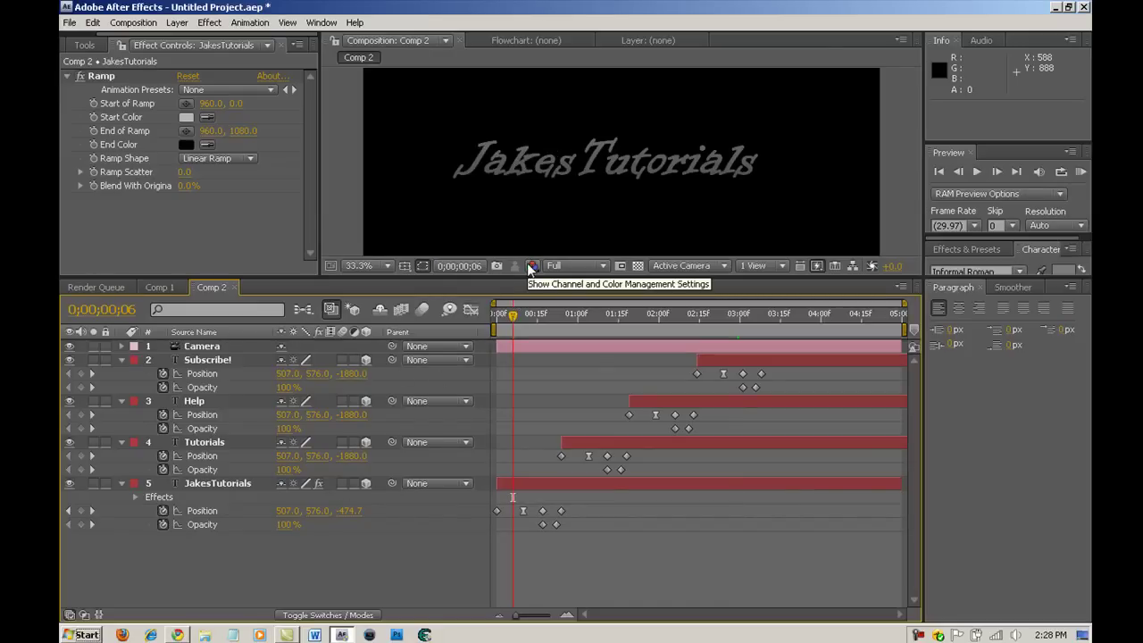
left_click_drag(513, 314, 483, 351)
left_click(524, 641)
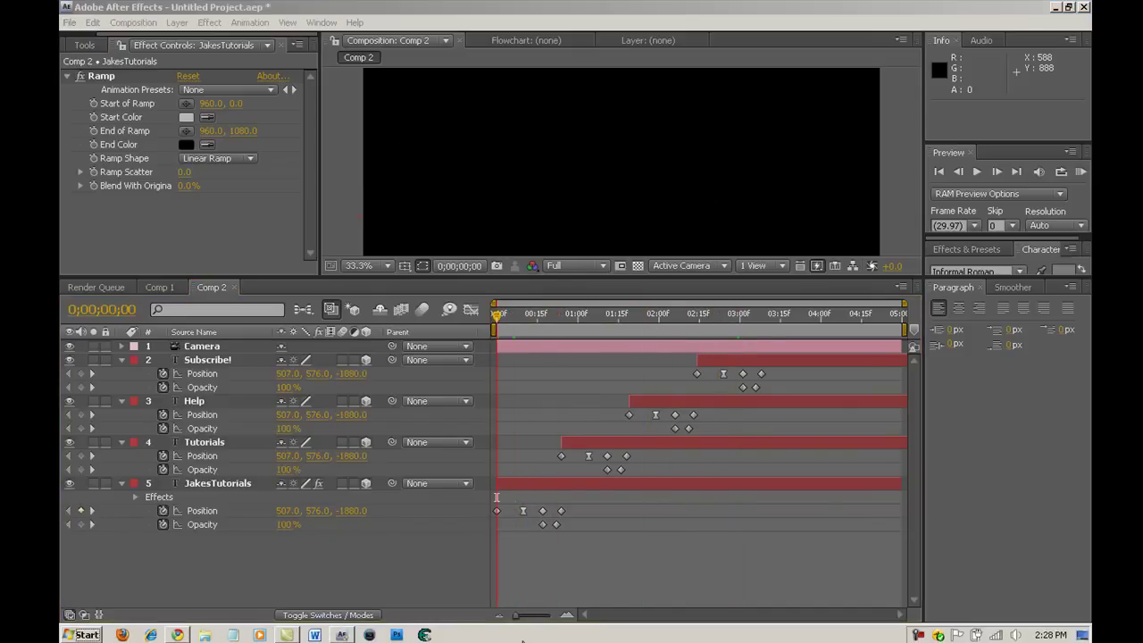